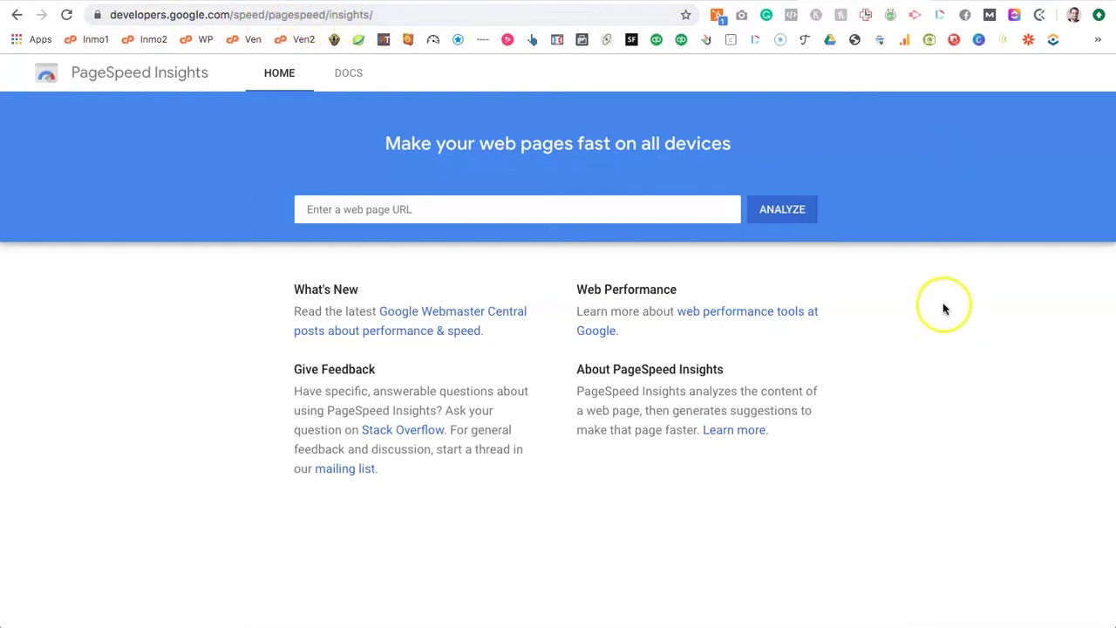
Step: Examine the GTmetrix performance report for canoncityautoglass.com and compare its desktop and mobile results in PageSpeed Insights
{"action": "left_click", "coordinate": [382, 199]}
{"action": "key", "text": "ctrl+Tab"}
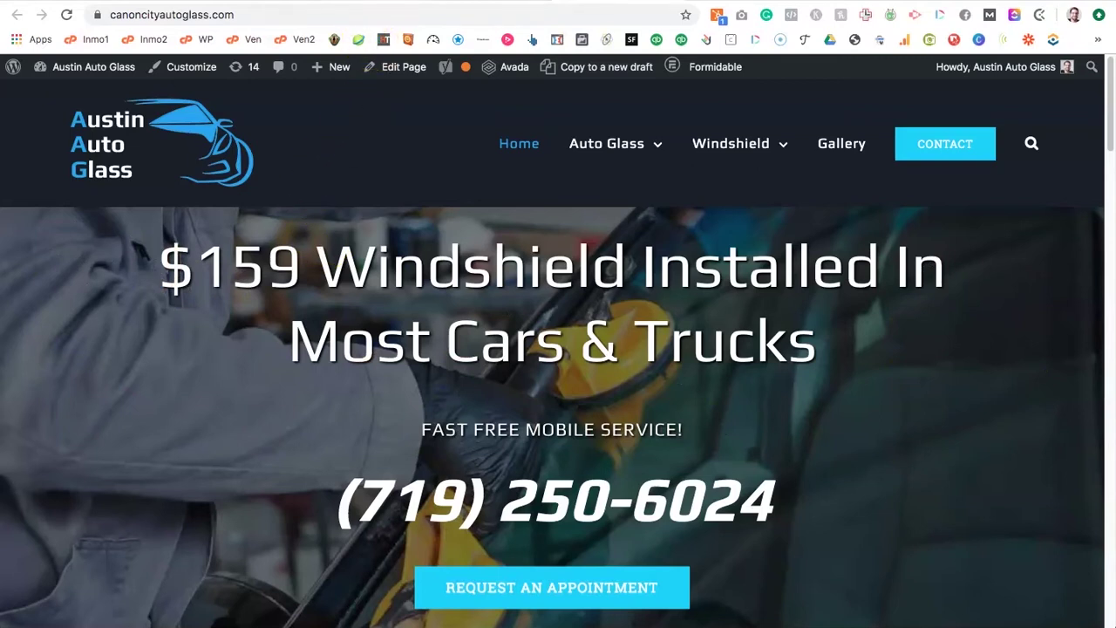
{"action": "left_click", "coordinate": [418, 1]}
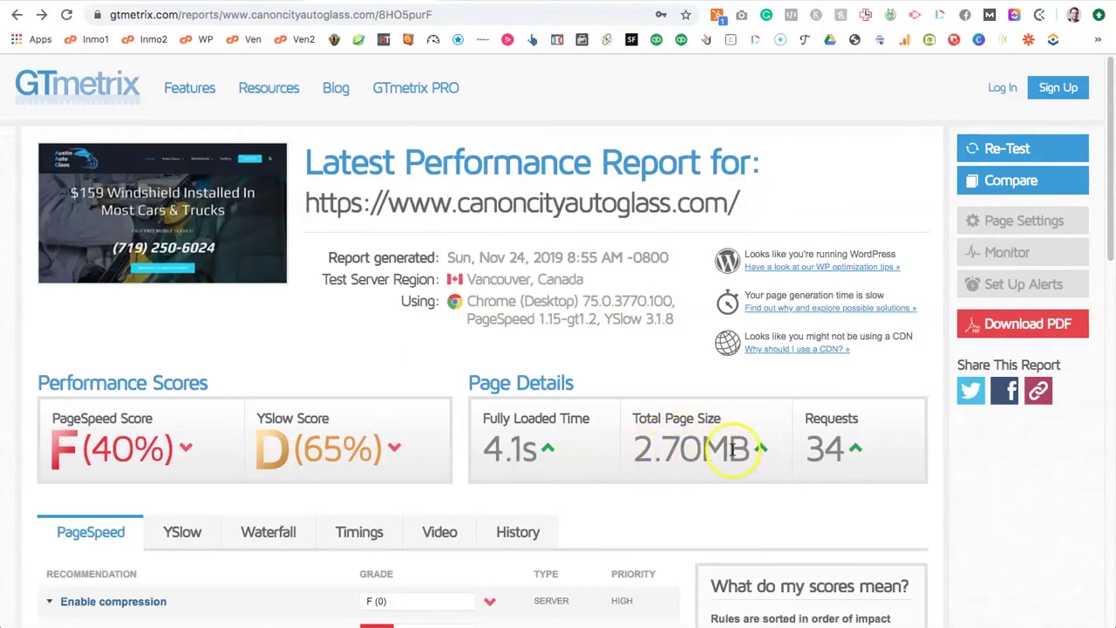
{"action": "scroll", "coordinate": [811, 449], "scroll_direction": "down", "scroll_amount": 3}
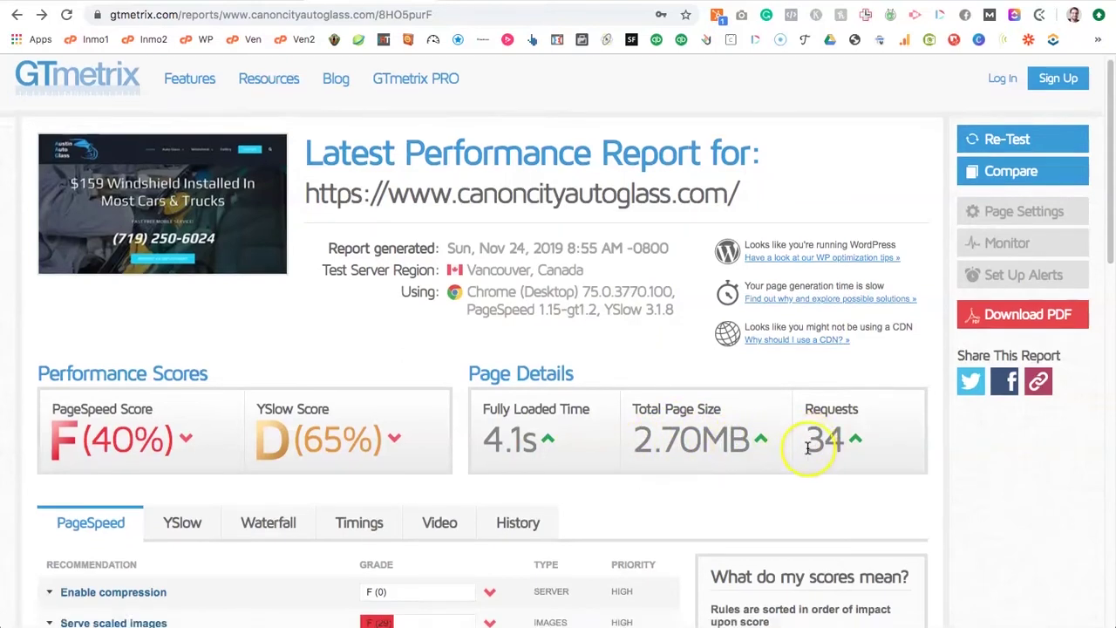
{"action": "scroll", "coordinate": [811, 452], "scroll_direction": "down", "scroll_amount": 8}
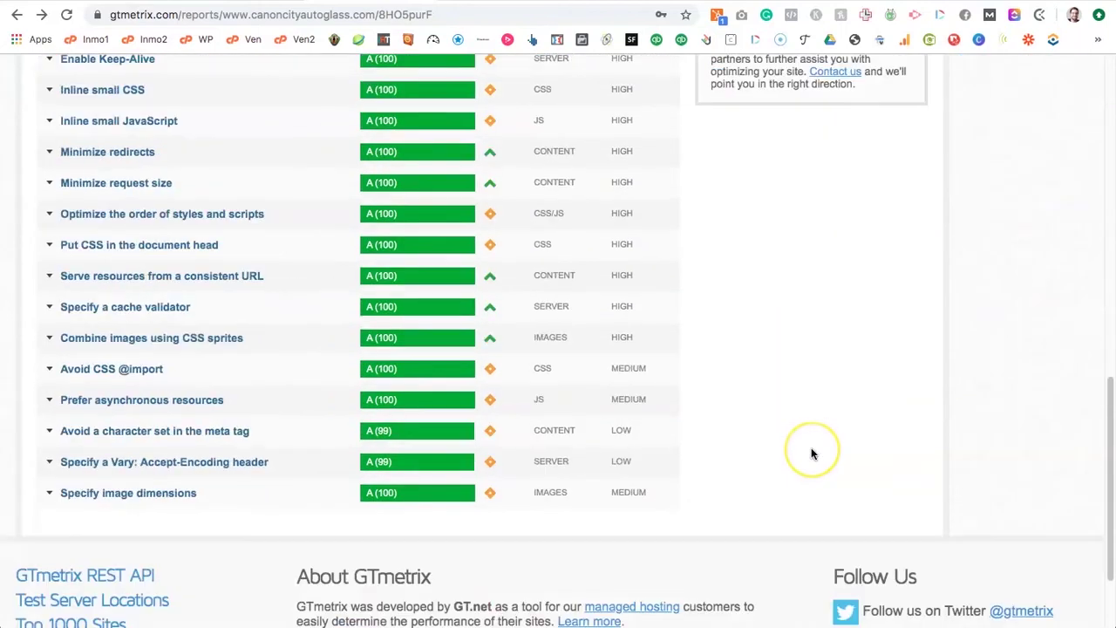
{"action": "scroll", "coordinate": [811, 454], "scroll_direction": "up", "scroll_amount": 3}
{"action": "scroll", "coordinate": [811, 454], "scroll_direction": "up", "scroll_amount": 8}
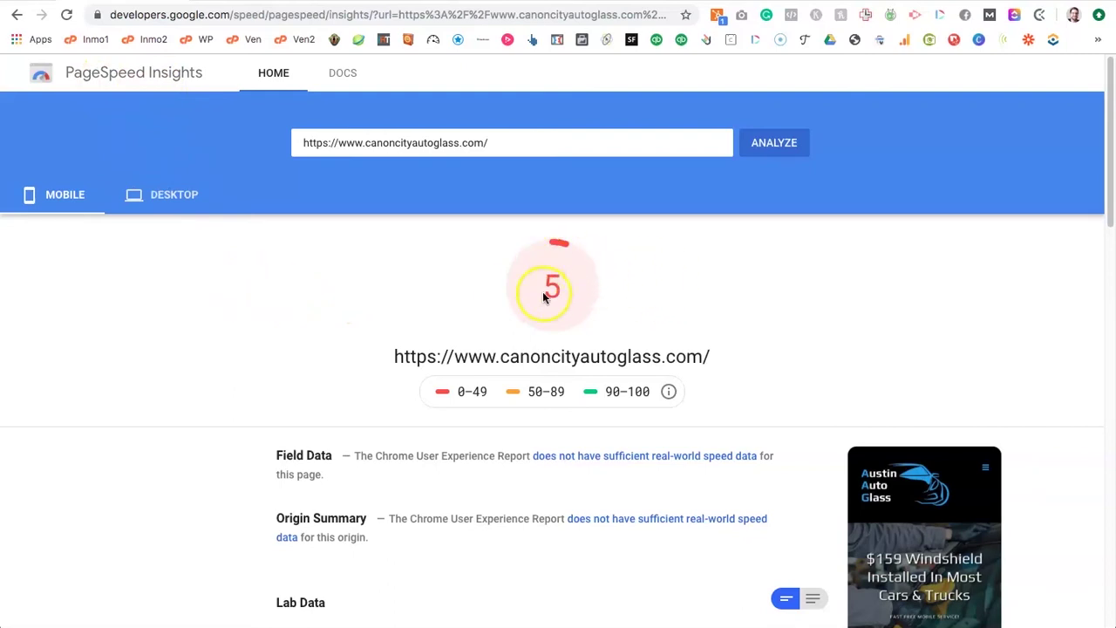
{"action": "left_click", "coordinate": [146, 196]}
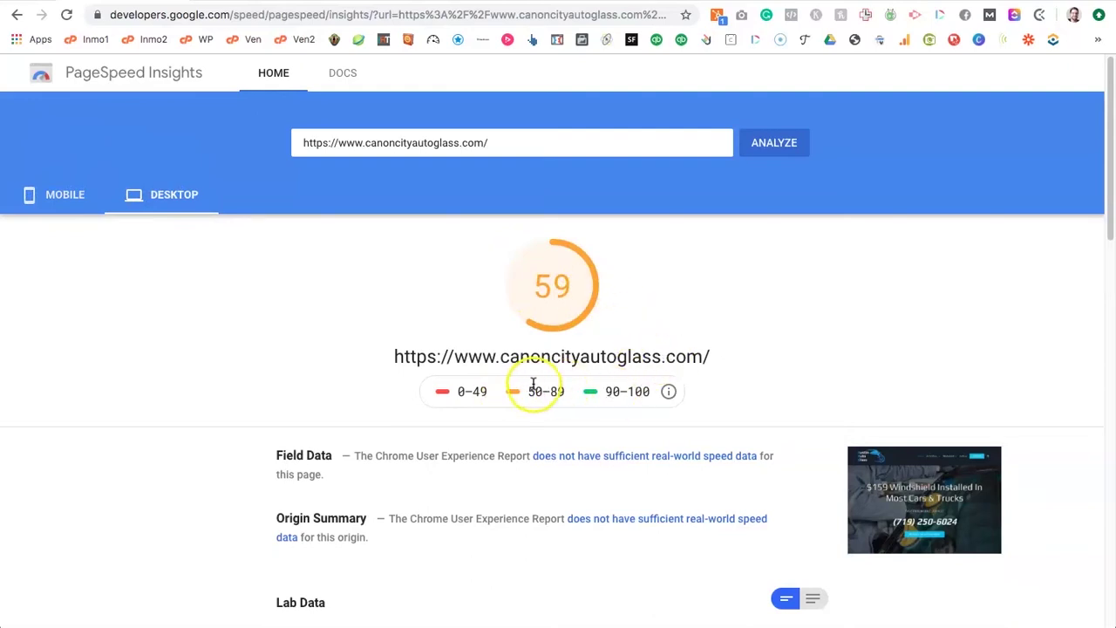
{"action": "left_click", "coordinate": [60, 196]}
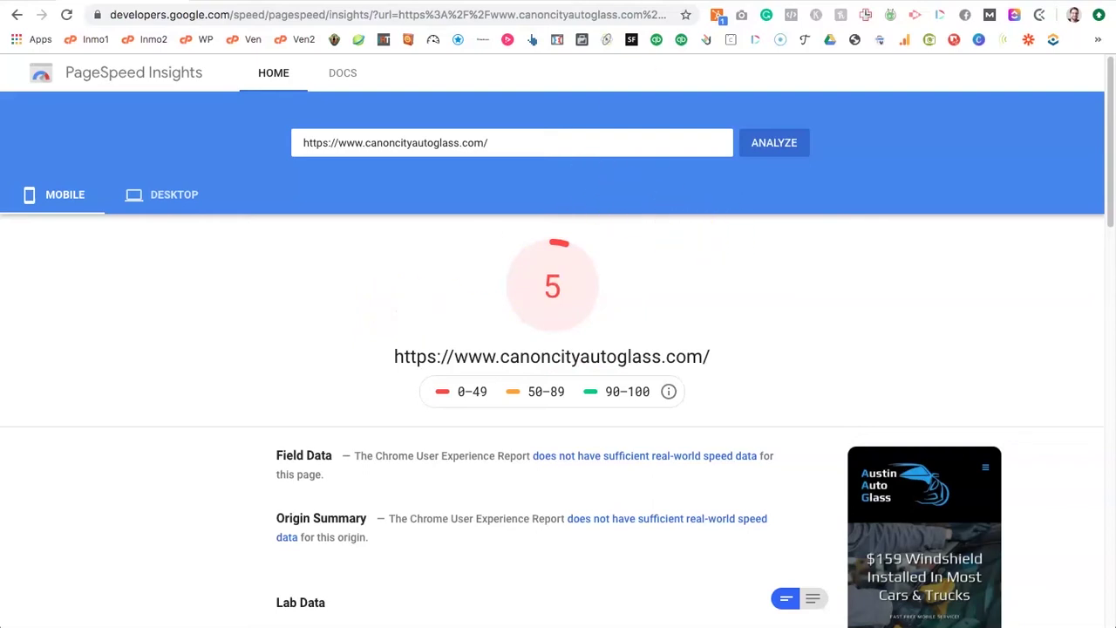
Step: Go from the Austin Auto Glass website to its WordPress dashboard and open the page for adding new plugins
{"action": "key", "text": "ctrl+Tab"}
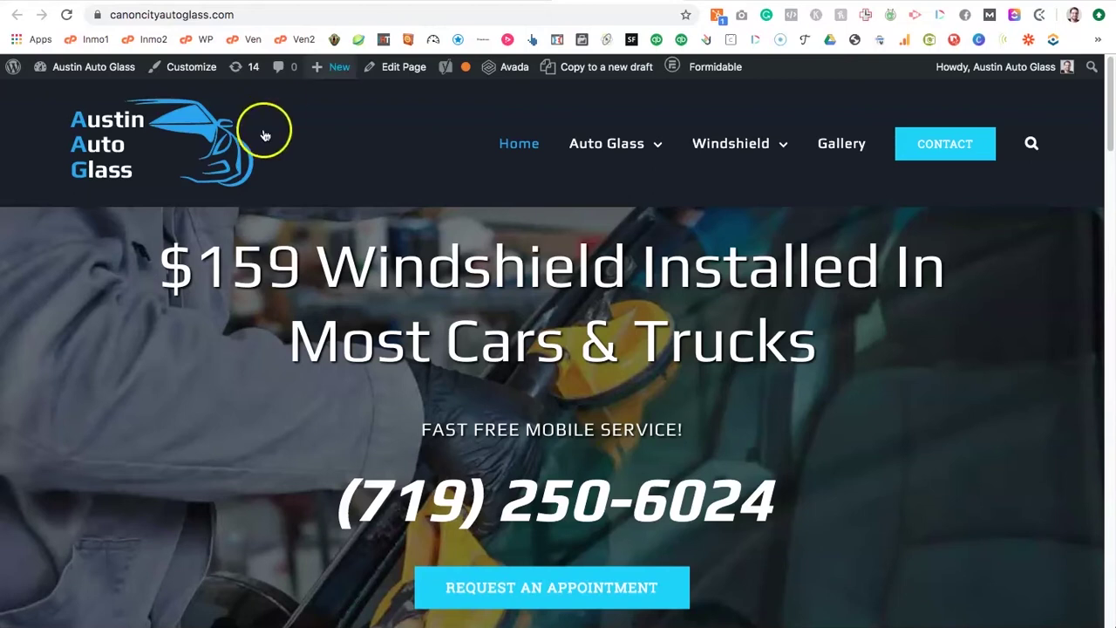
{"action": "mouse_move", "coordinate": [103, 73]}
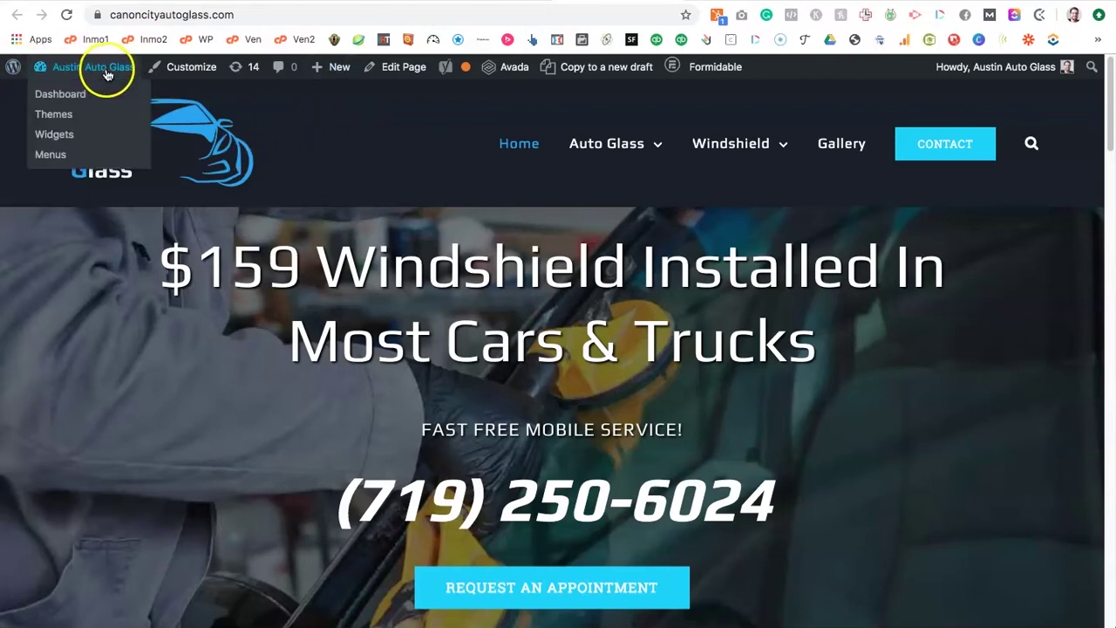
{"action": "left_click", "coordinate": [66, 97]}
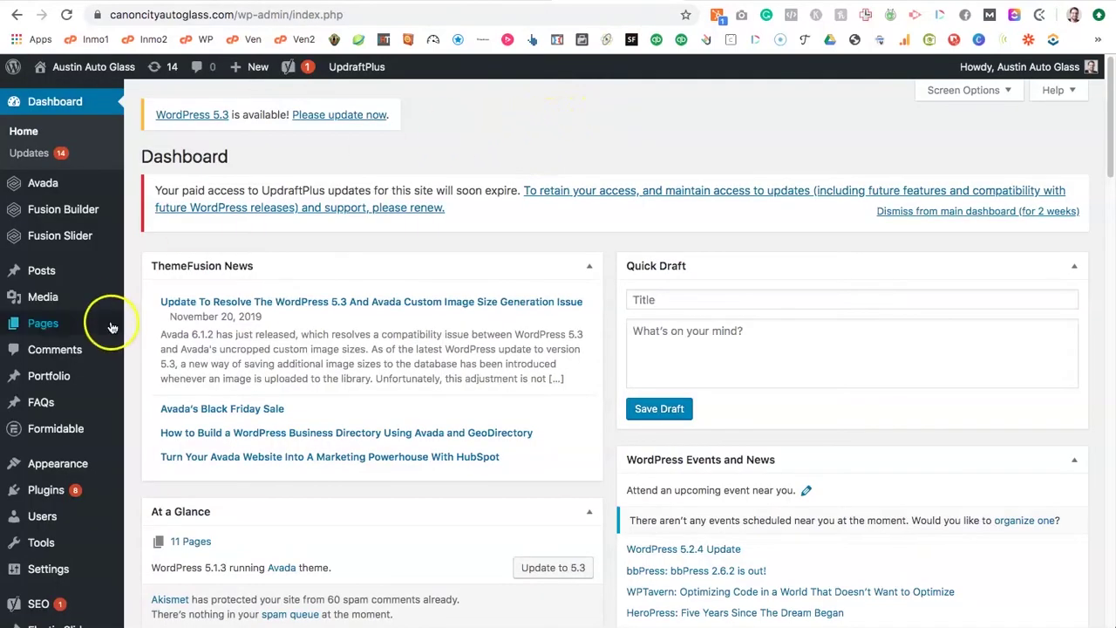
{"action": "mouse_move", "coordinate": [35, 485]}
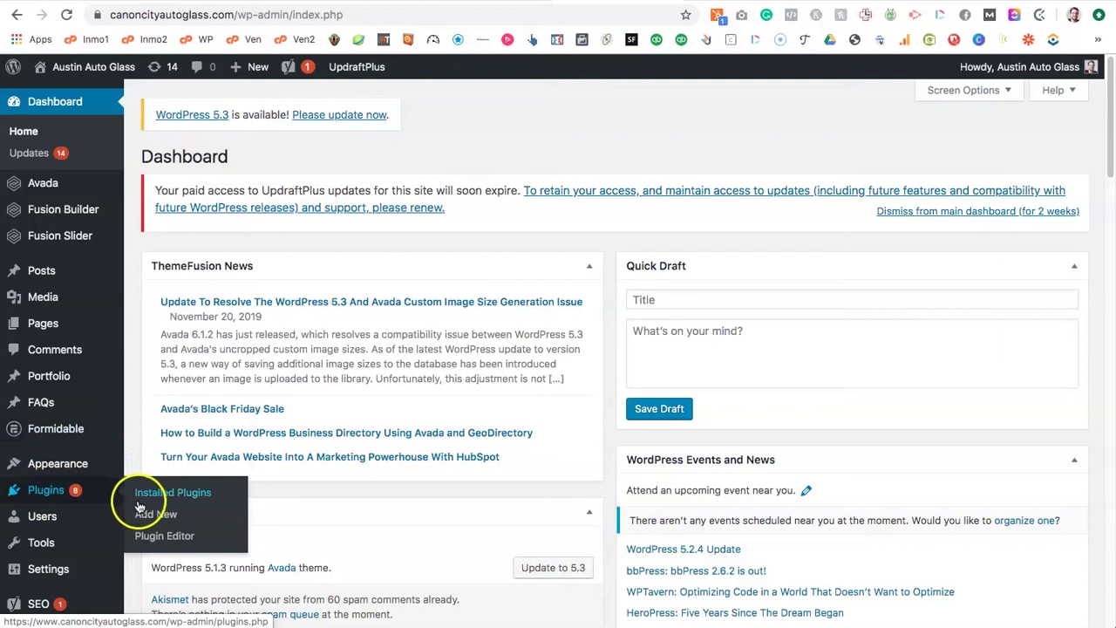
{"action": "left_click", "coordinate": [161, 518]}
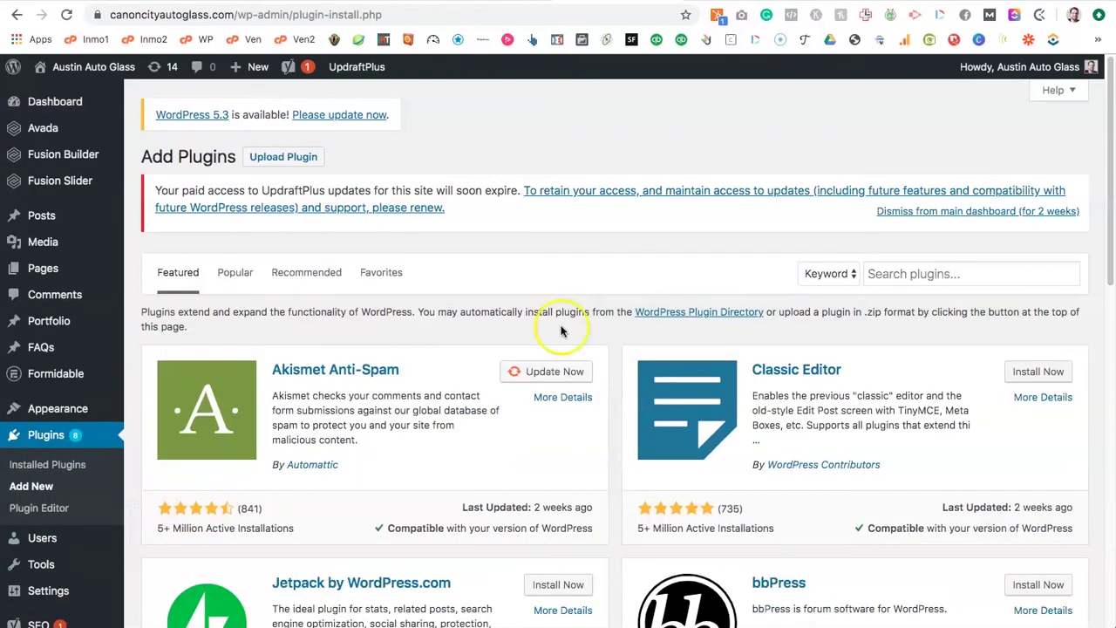
Step: Search the plugin directory for "w3", then install and activate W3 Total Cache
{"action": "left_click", "coordinate": [908, 275]}
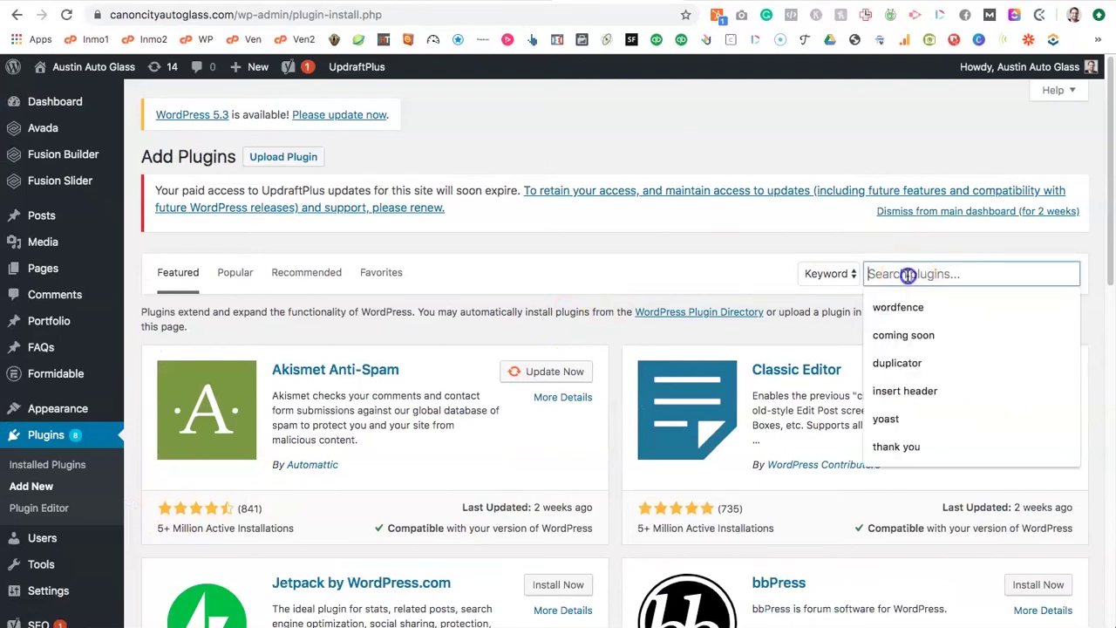
{"action": "type", "text": "w3"}
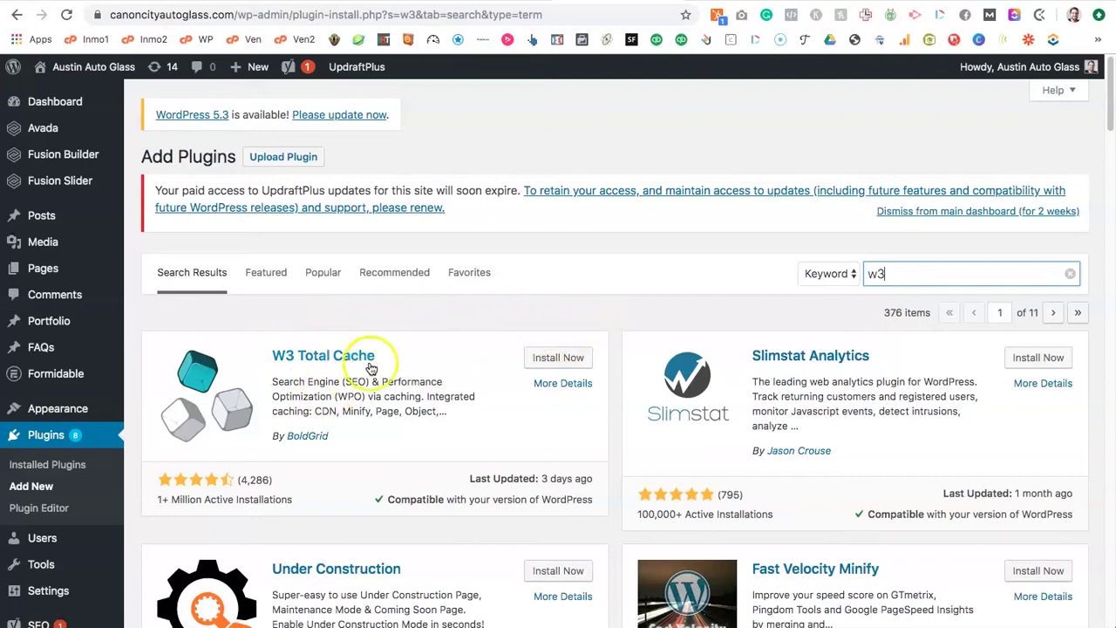
{"action": "left_click", "coordinate": [555, 361]}
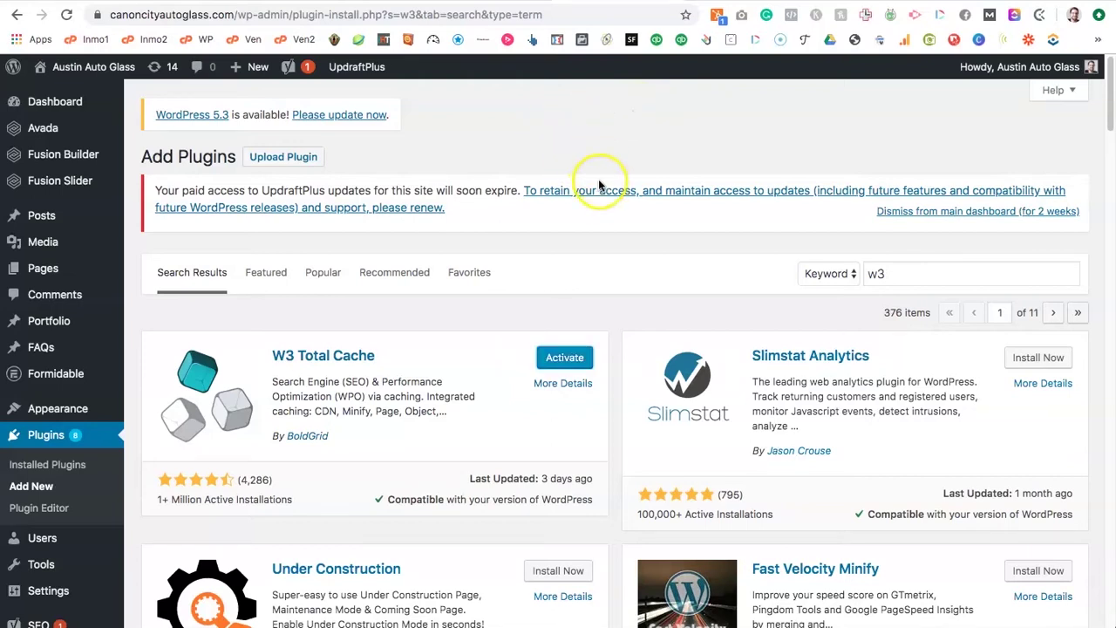
{"action": "left_click", "coordinate": [567, 360]}
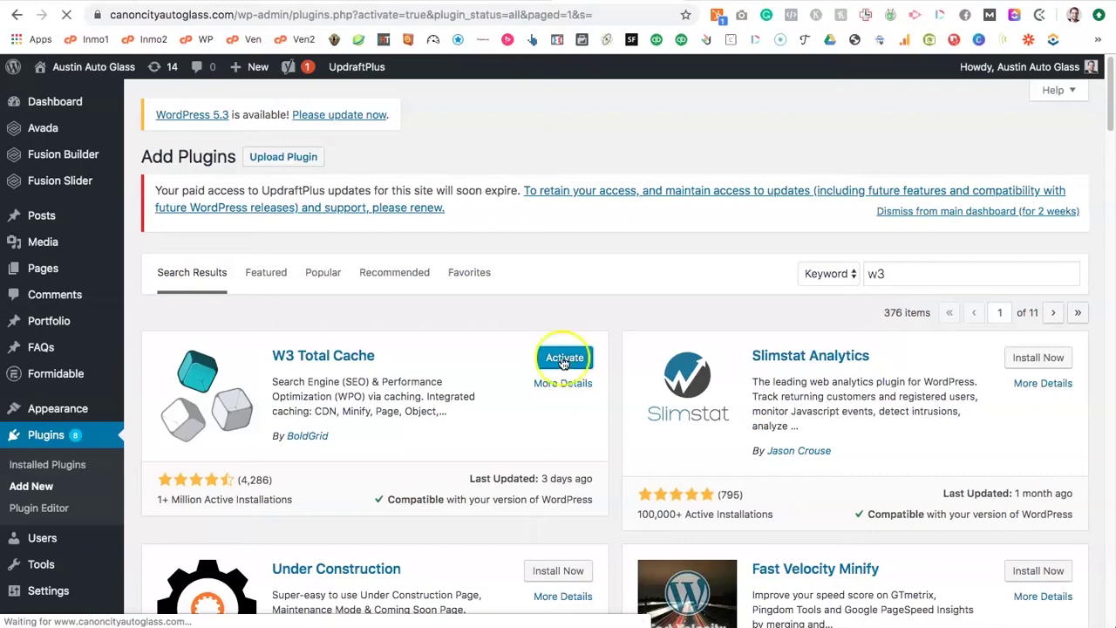
Step: Open the W3 Total Cache settings from its entry in the installed plugins list
{"action": "scroll", "coordinate": [558, 360], "scroll_direction": "down", "scroll_amount": 10}
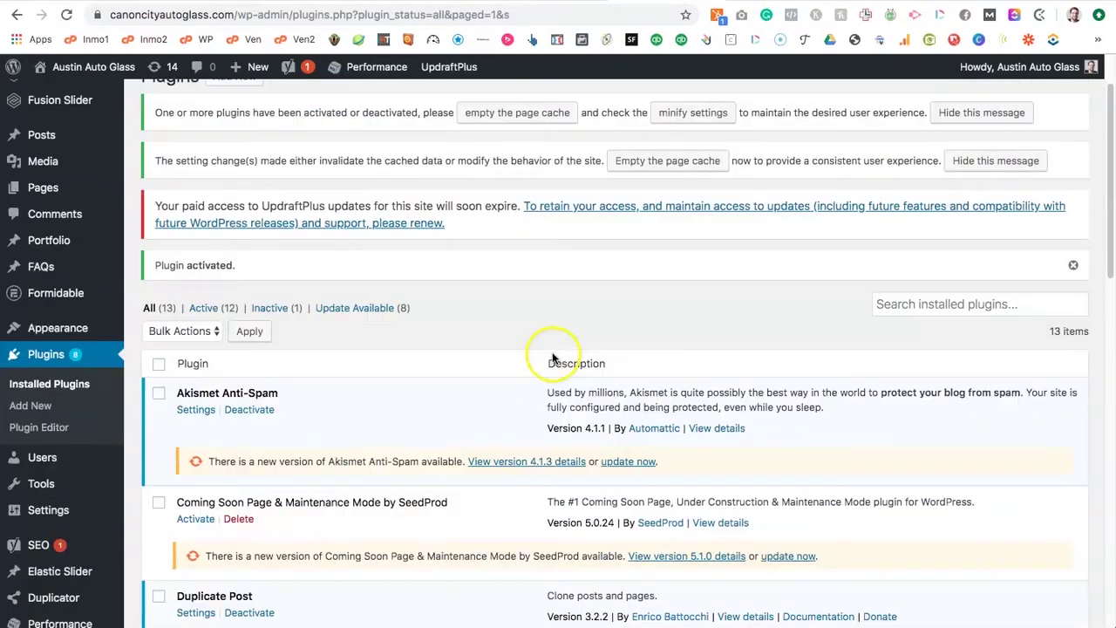
{"action": "scroll", "coordinate": [489, 347], "scroll_direction": "down", "scroll_amount": 5}
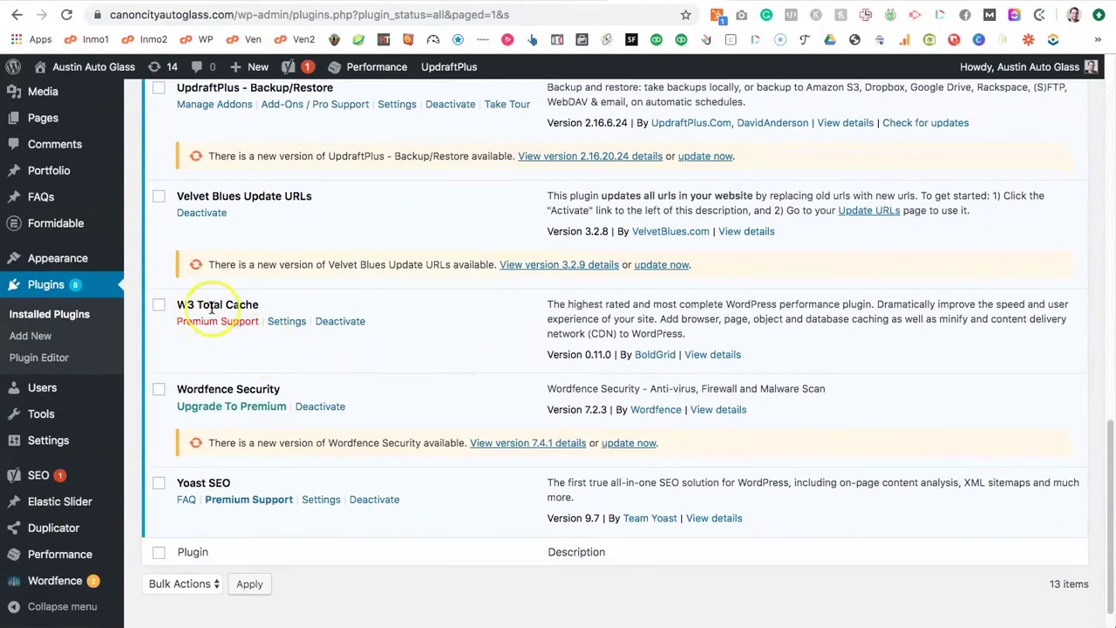
{"action": "left_click", "coordinate": [293, 328]}
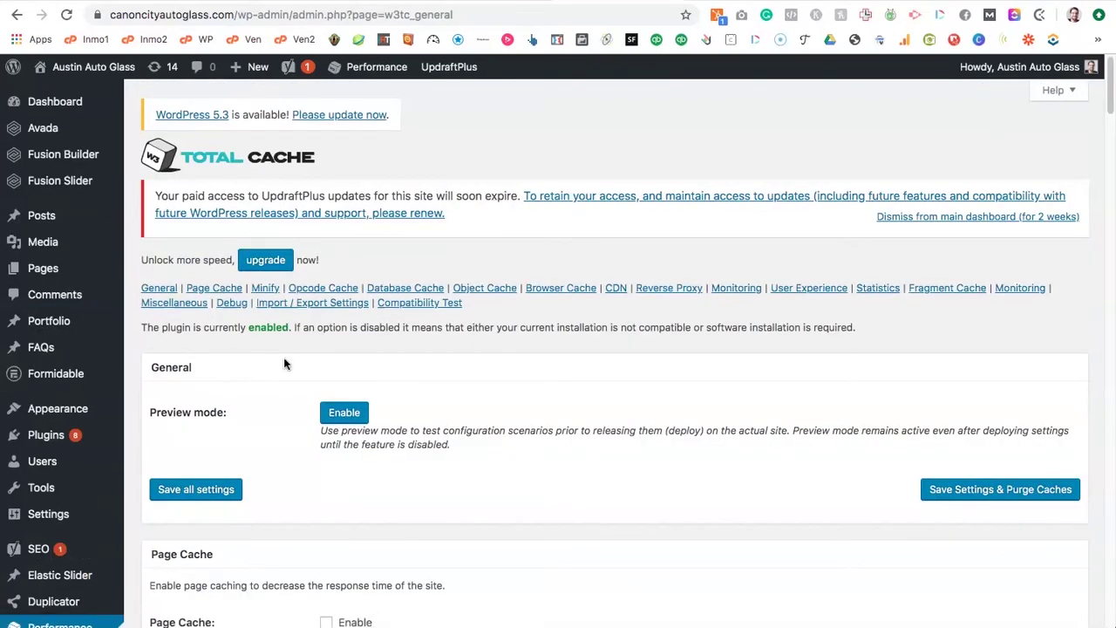
Step: Examine the W3 Total Cache general settings, from preview mode and the individual caches through to CDN and reverse proxy
{"action": "scroll", "coordinate": [284, 363], "scroll_direction": "down", "scroll_amount": 5}
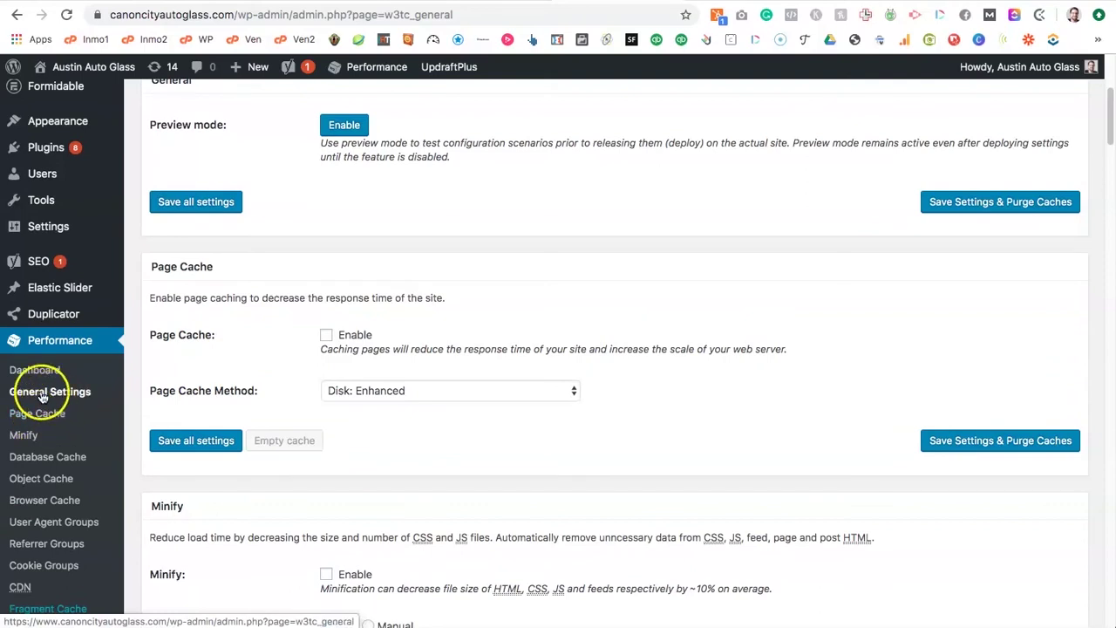
{"action": "scroll", "coordinate": [266, 366], "scroll_direction": "up", "scroll_amount": 5}
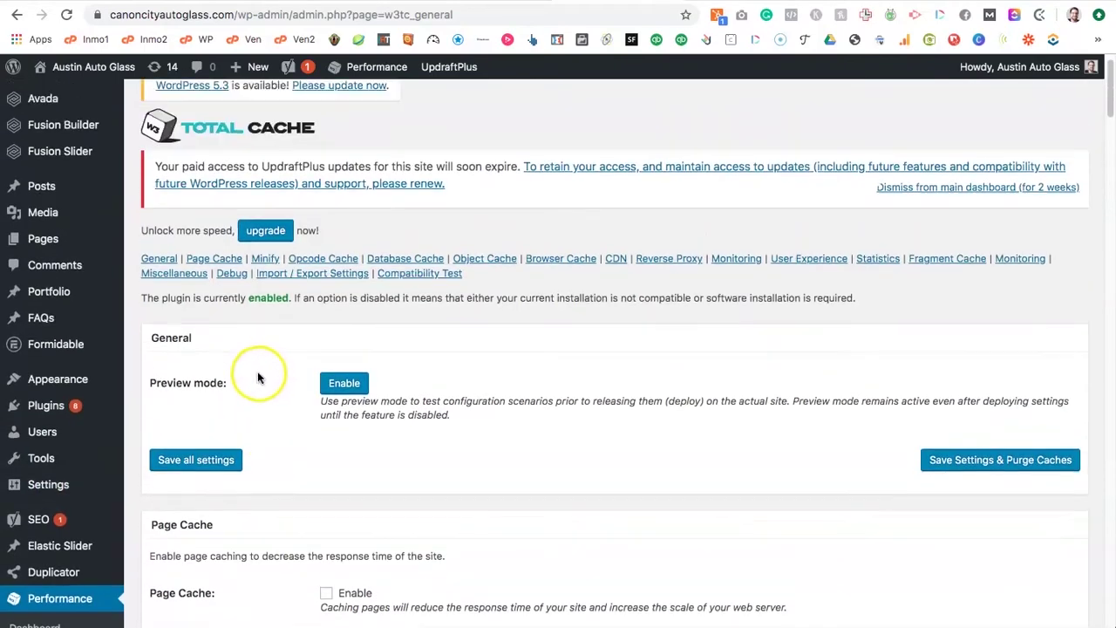
{"action": "scroll", "coordinate": [275, 389], "scroll_direction": "down", "scroll_amount": 6}
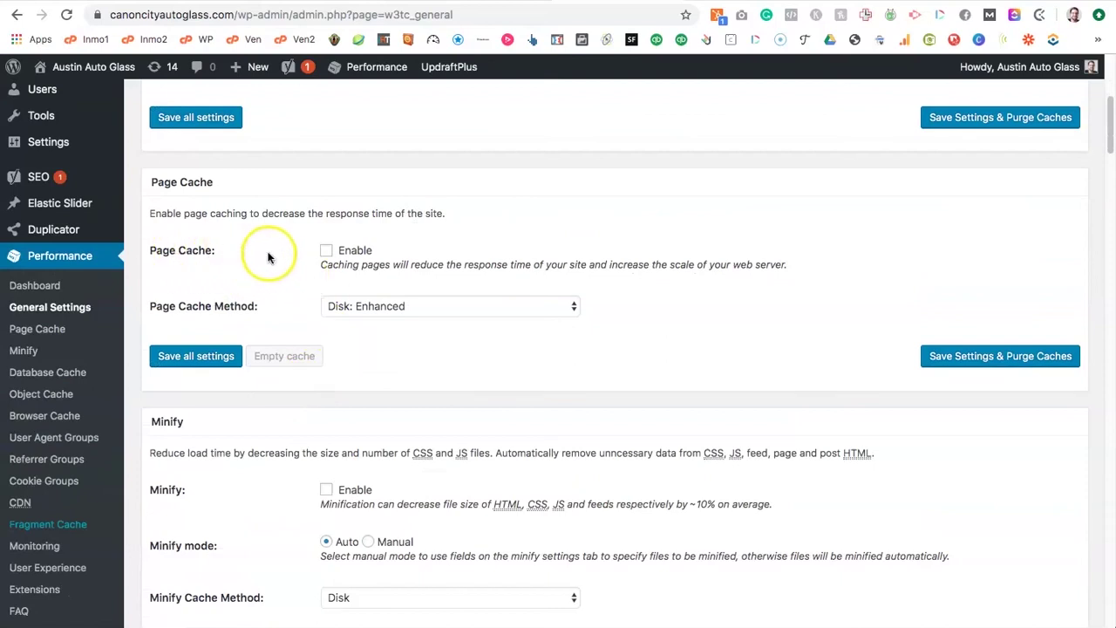
{"action": "scroll", "coordinate": [311, 348], "scroll_direction": "down", "scroll_amount": 4}
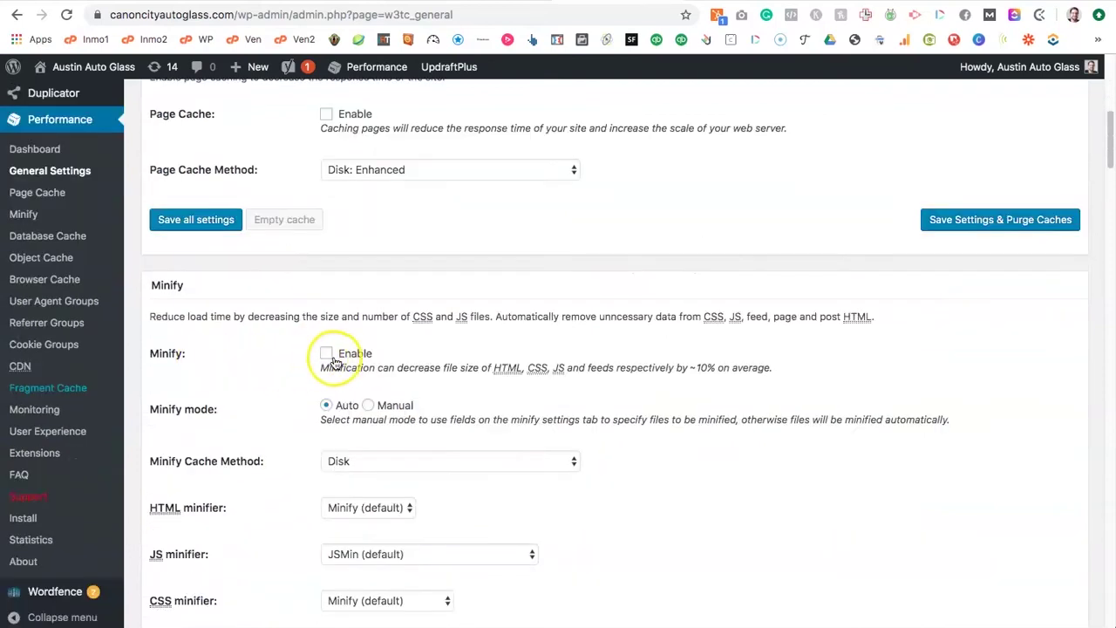
{"action": "scroll", "coordinate": [301, 356], "scroll_direction": "down", "scroll_amount": 7}
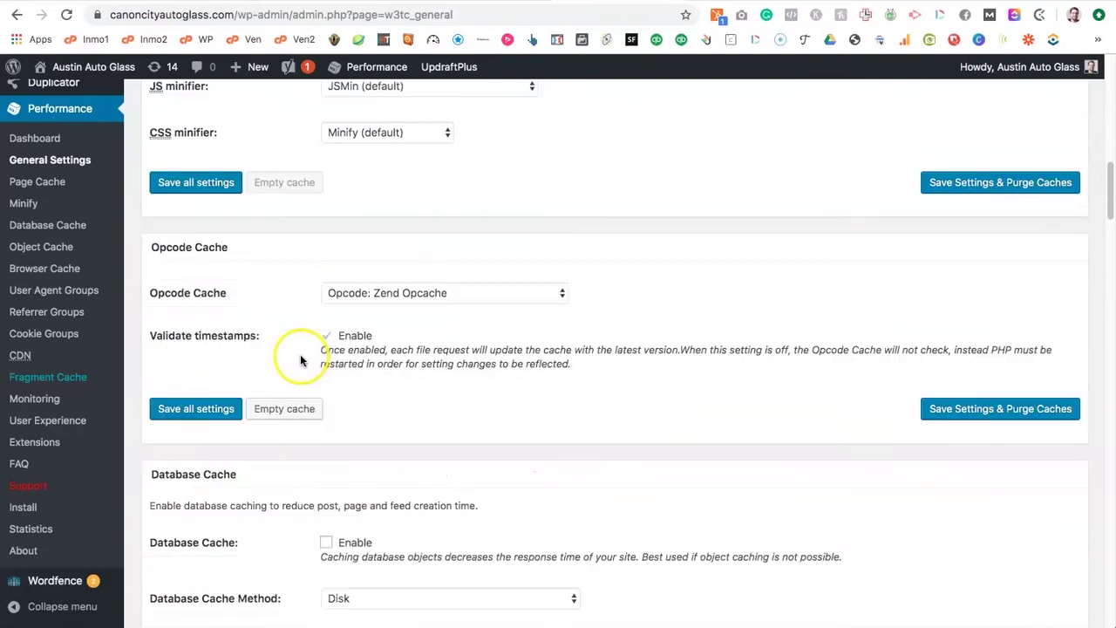
{"action": "scroll", "coordinate": [303, 357], "scroll_direction": "down", "scroll_amount": 4}
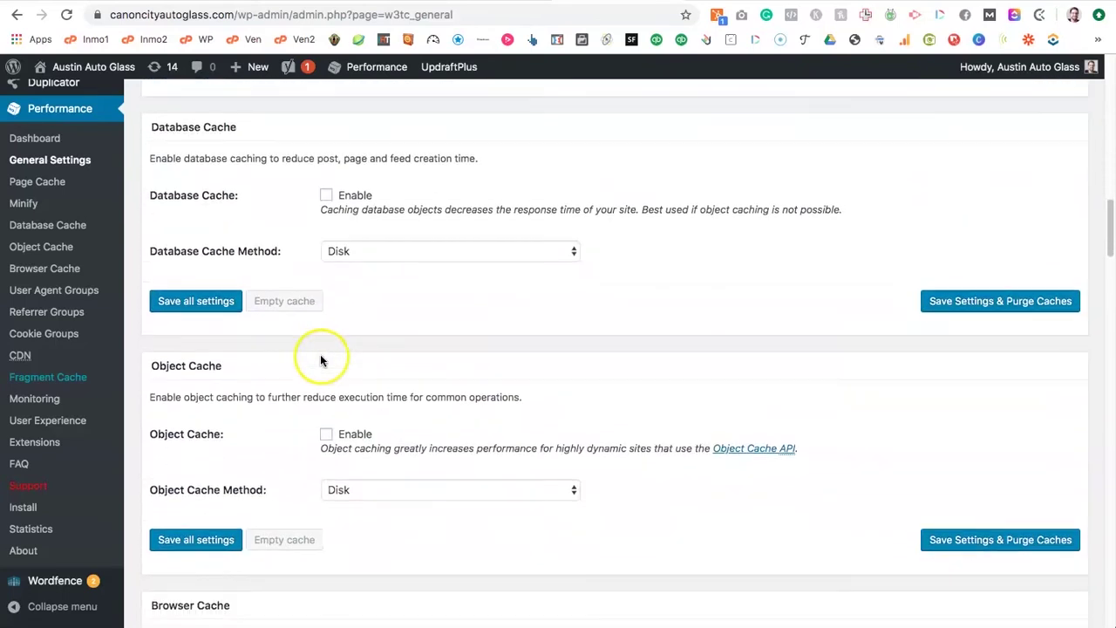
{"action": "scroll", "coordinate": [353, 433], "scroll_direction": "down", "scroll_amount": 13}
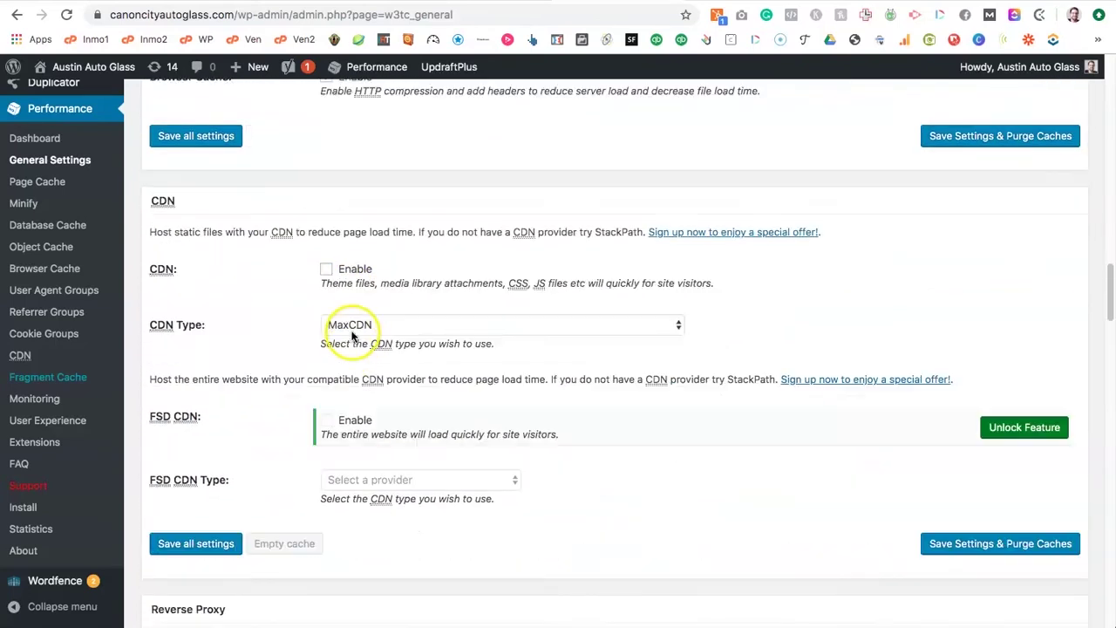
{"action": "scroll", "coordinate": [351, 372], "scroll_direction": "down", "scroll_amount": 5}
{"action": "scroll", "coordinate": [356, 373], "scroll_direction": "up", "scroll_amount": 5}
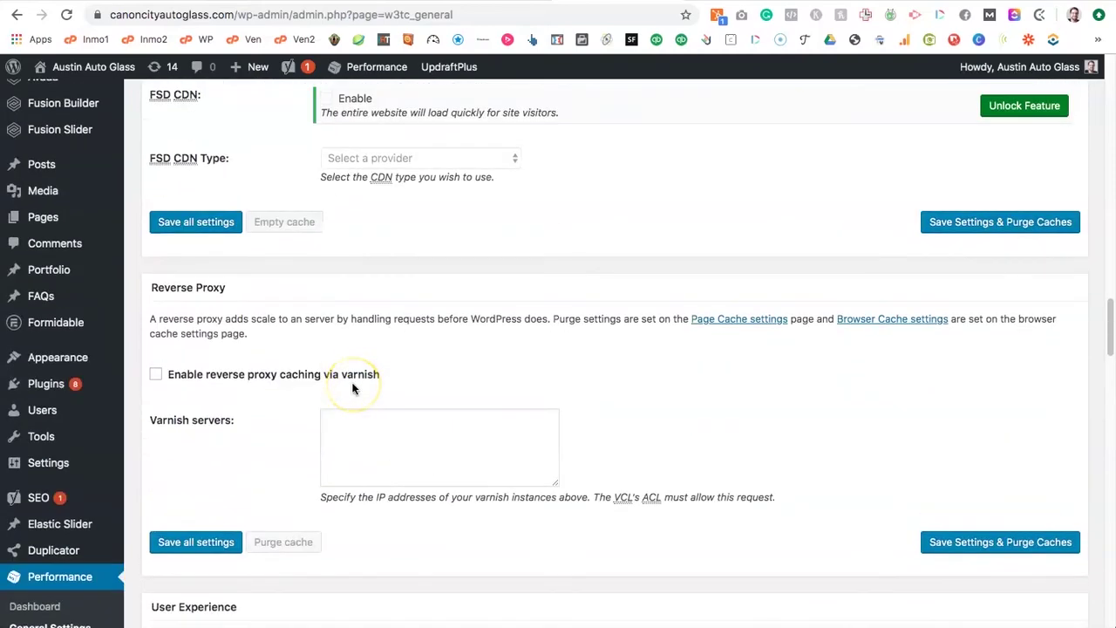
{"action": "scroll", "coordinate": [353, 388], "scroll_direction": "up", "scroll_amount": 20}
{"action": "scroll", "coordinate": [386, 354], "scroll_direction": "down", "scroll_amount": 3}
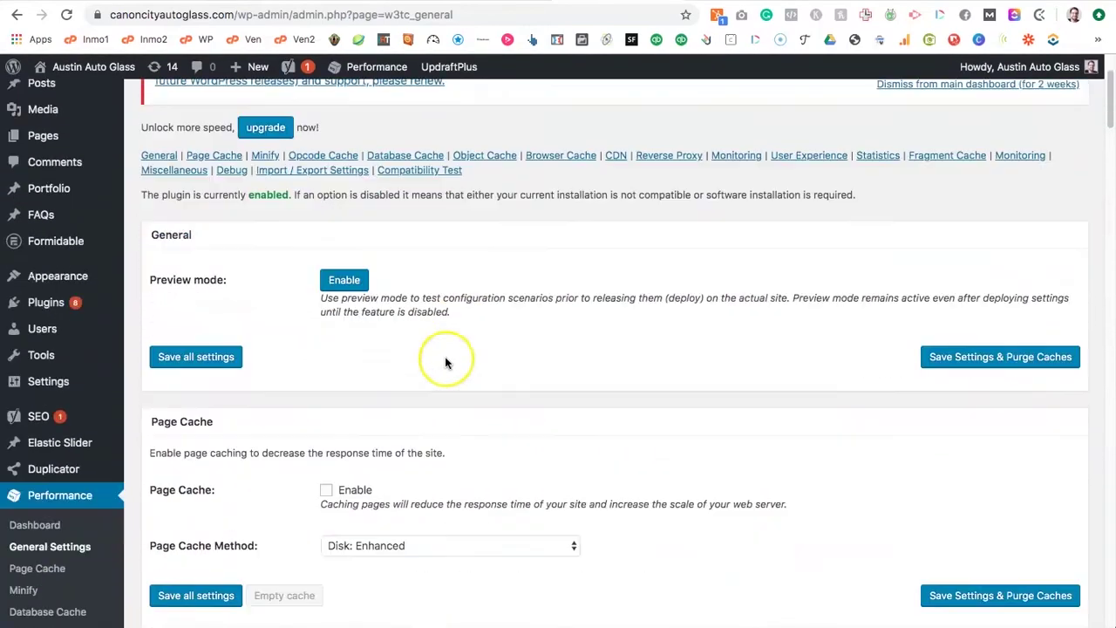
Step: Enable Page Cache and Minify in the W3 Total Cache general settings
{"action": "scroll", "coordinate": [445, 361], "scroll_direction": "down", "scroll_amount": 3}
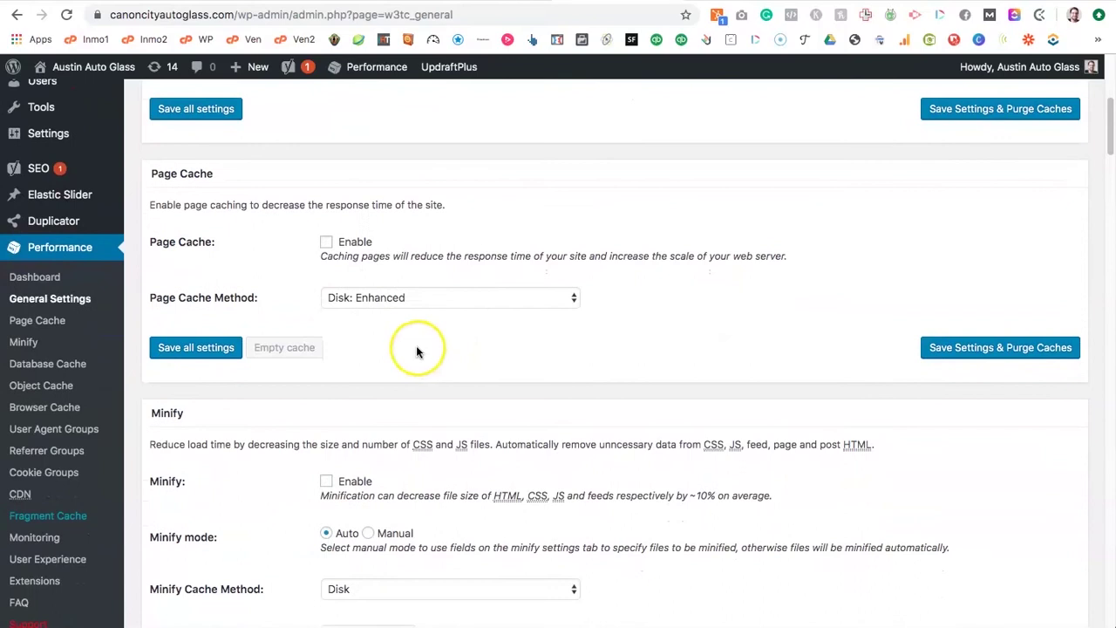
{"action": "scroll", "coordinate": [417, 351], "scroll_direction": "up", "scroll_amount": 1}
{"action": "left_click", "coordinate": [415, 351]}
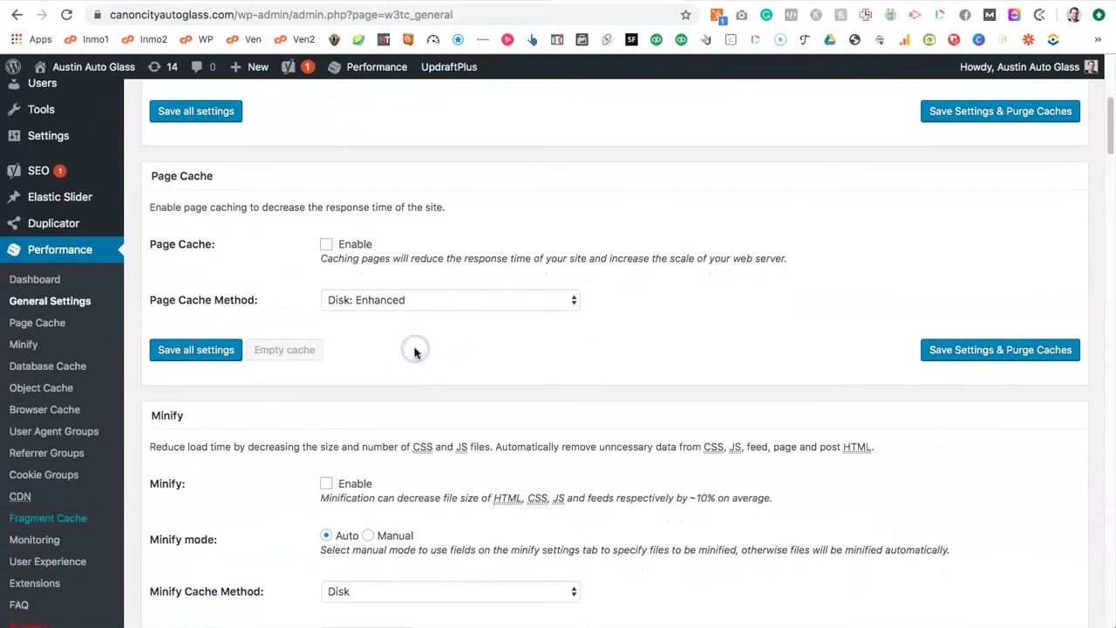
{"action": "left_click", "coordinate": [326, 245]}
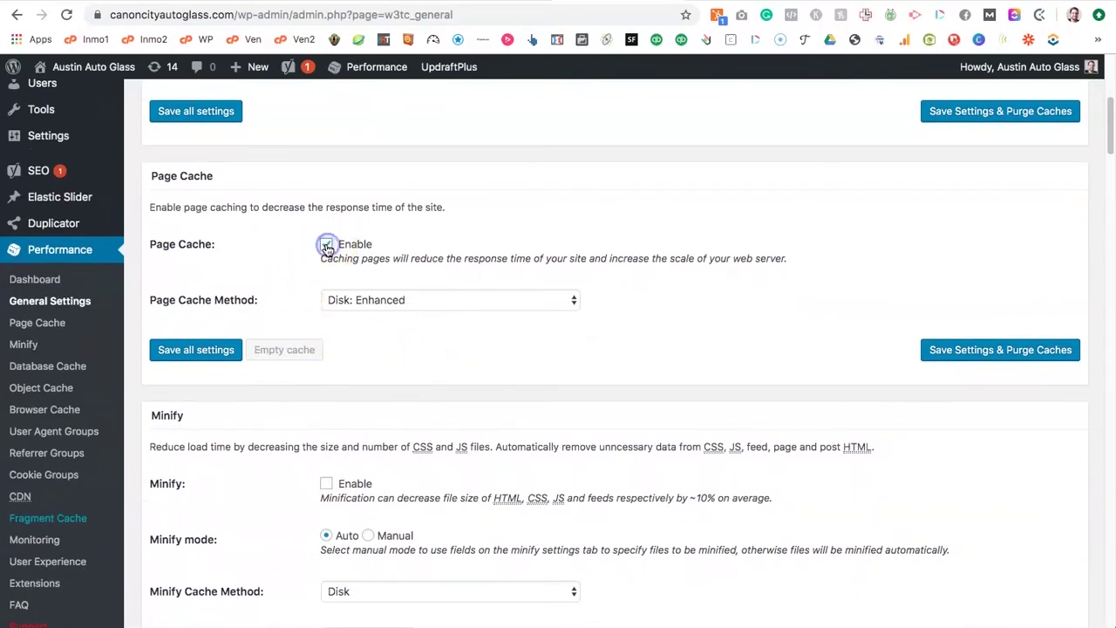
{"action": "scroll", "coordinate": [378, 326], "scroll_direction": "down", "scroll_amount": 2}
{"action": "left_click", "coordinate": [326, 363]}
Step: Enable Database Cache and Object Cache in the W3 Total Cache general settings
{"action": "scroll", "coordinate": [281, 354], "scroll_direction": "down", "scroll_amount": 5}
{"action": "scroll", "coordinate": [310, 340], "scroll_direction": "down", "scroll_amount": 3}
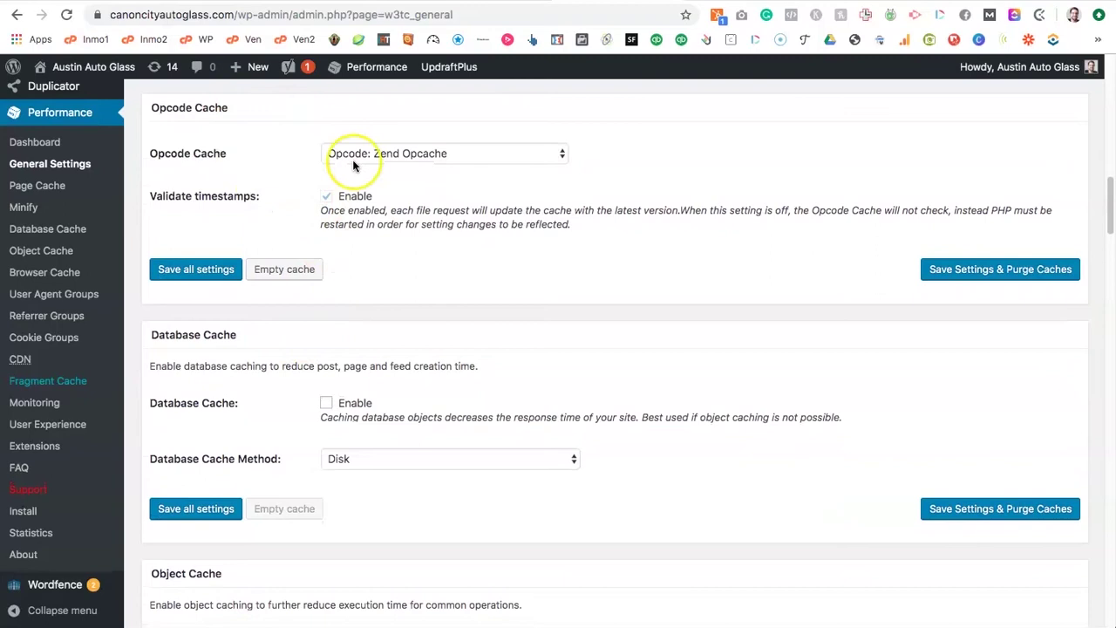
{"action": "scroll", "coordinate": [356, 282], "scroll_direction": "down", "scroll_amount": 2}
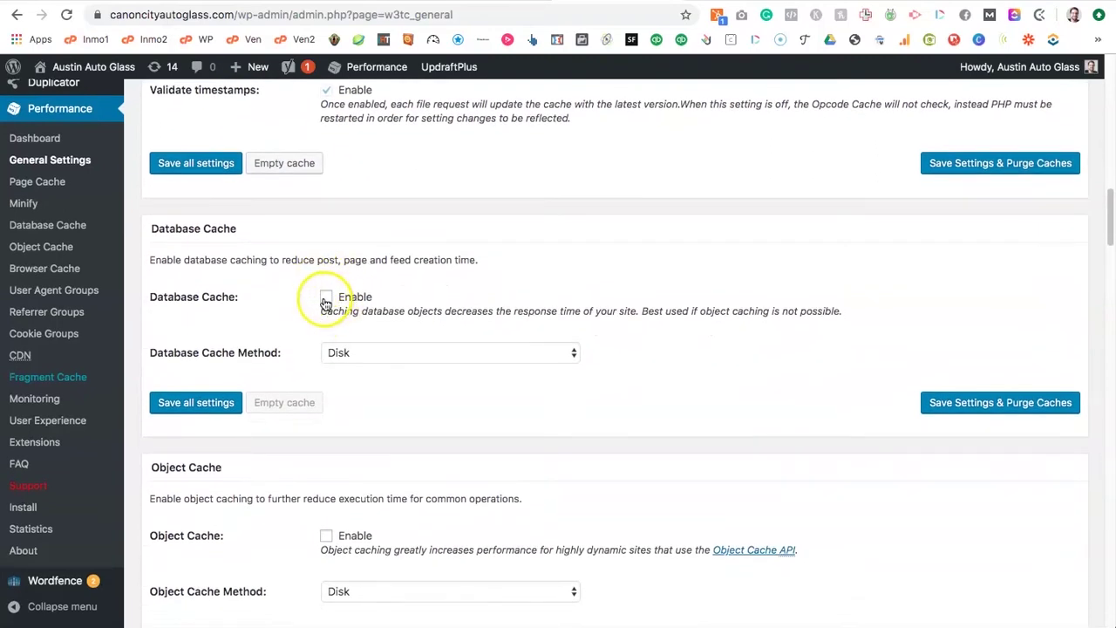
{"action": "left_click", "coordinate": [325, 299]}
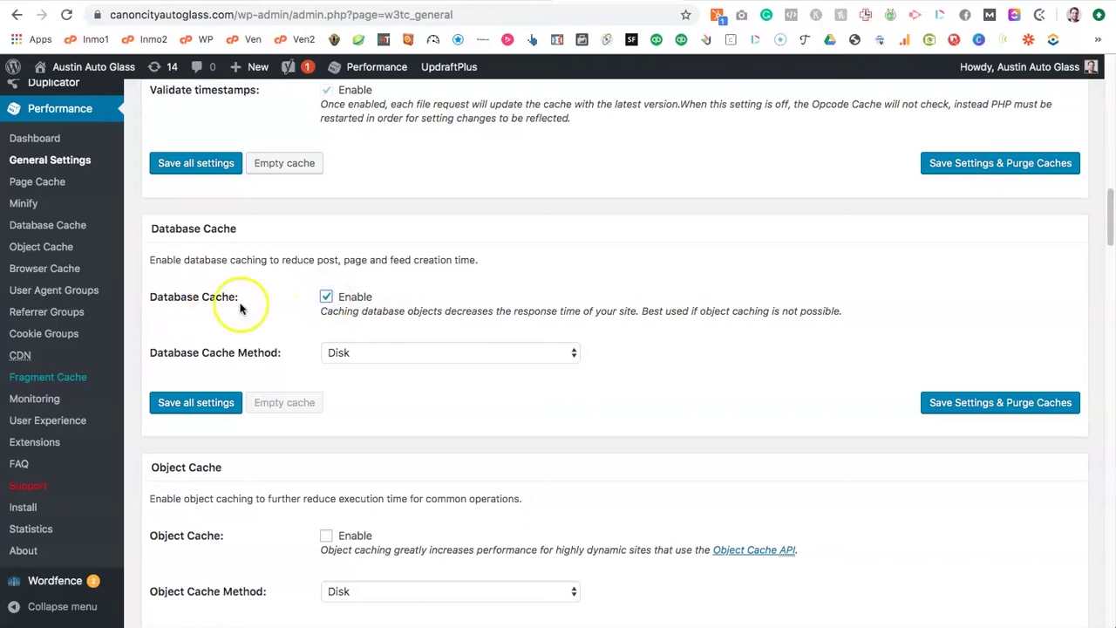
{"action": "scroll", "coordinate": [261, 322], "scroll_direction": "down", "scroll_amount": 4}
{"action": "left_click", "coordinate": [325, 349]}
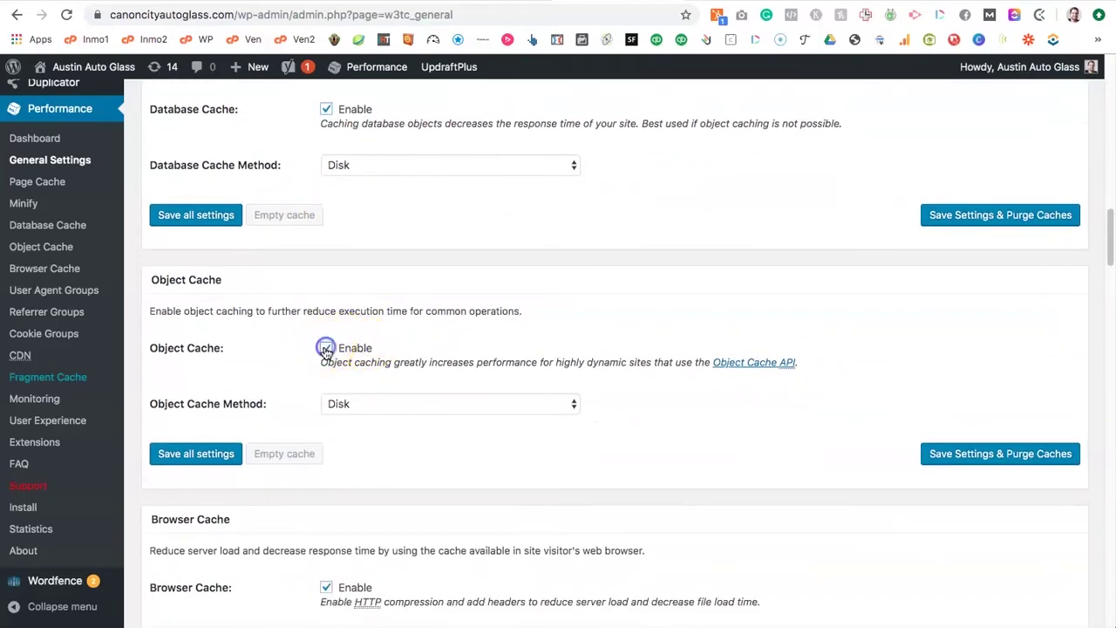
Step: Check that Browser Cache is enabled and CDN is left off, and save all W3 Total Cache general settings
{"action": "scroll", "coordinate": [261, 367], "scroll_direction": "down", "scroll_amount": 5}
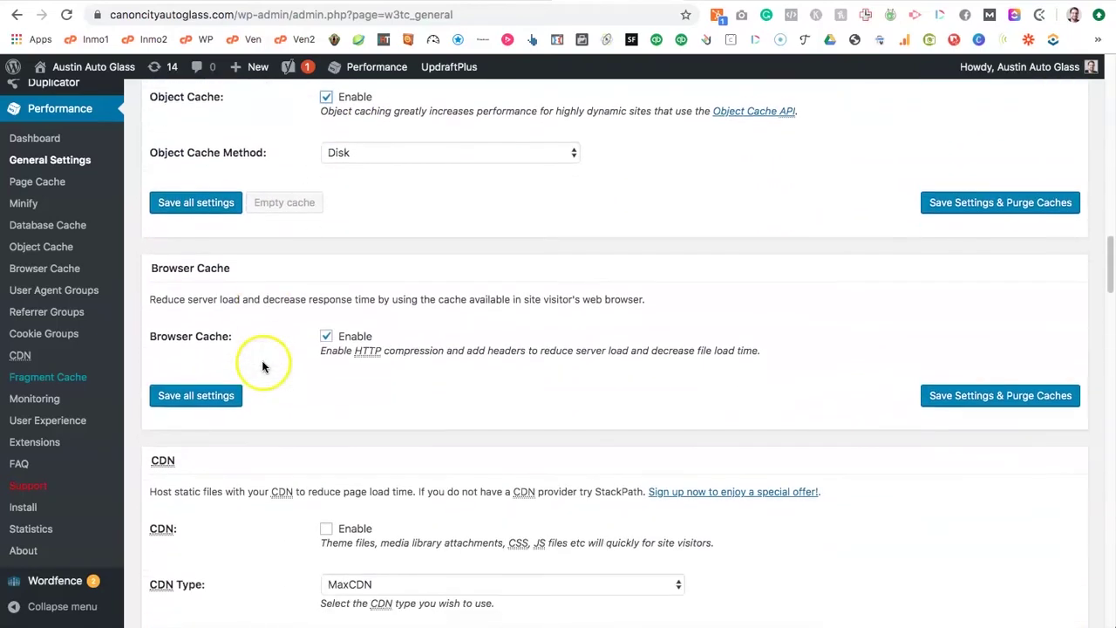
{"action": "scroll", "coordinate": [323, 253], "scroll_direction": "down", "scroll_amount": 2}
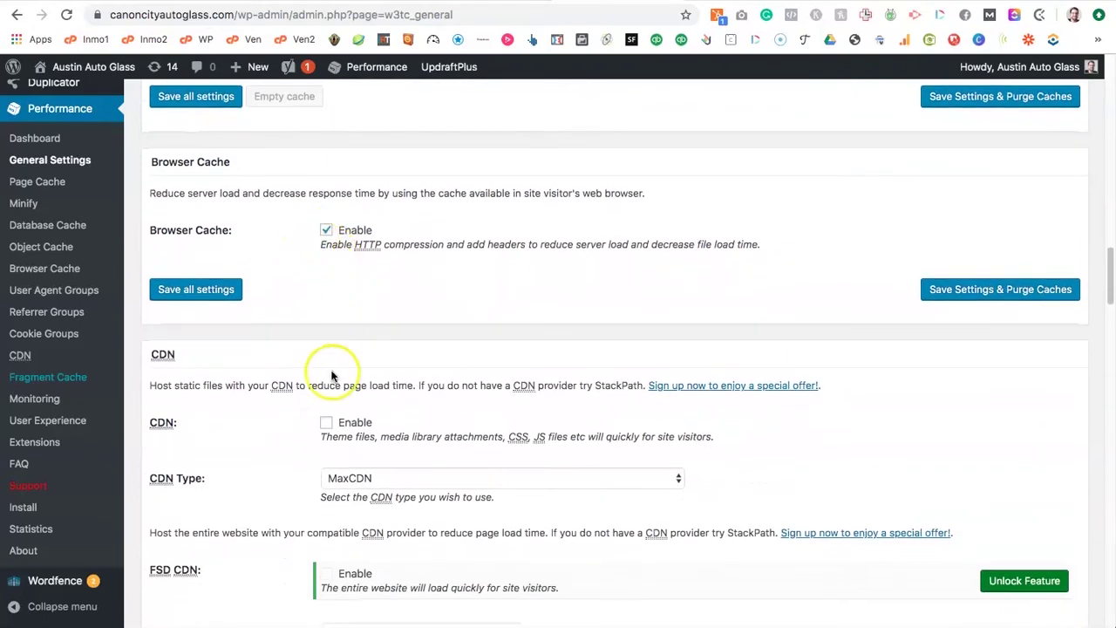
{"action": "scroll", "coordinate": [337, 444], "scroll_direction": "down", "scroll_amount": 7}
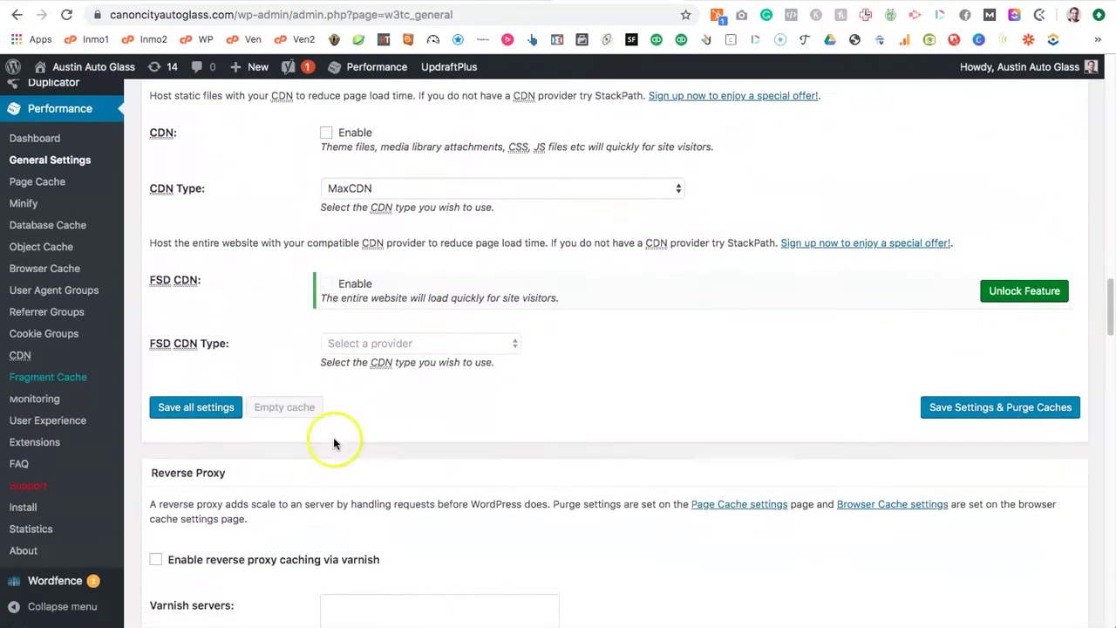
{"action": "scroll", "coordinate": [322, 554], "scroll_direction": "up", "scroll_amount": 12}
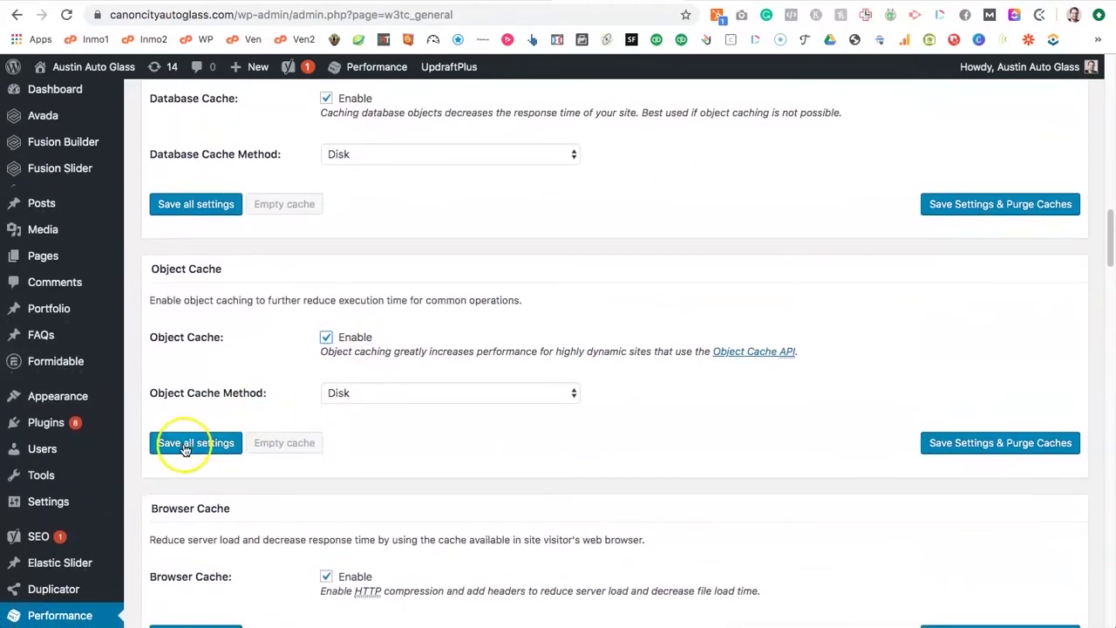
{"action": "scroll", "coordinate": [253, 370], "scroll_direction": "up", "scroll_amount": 1}
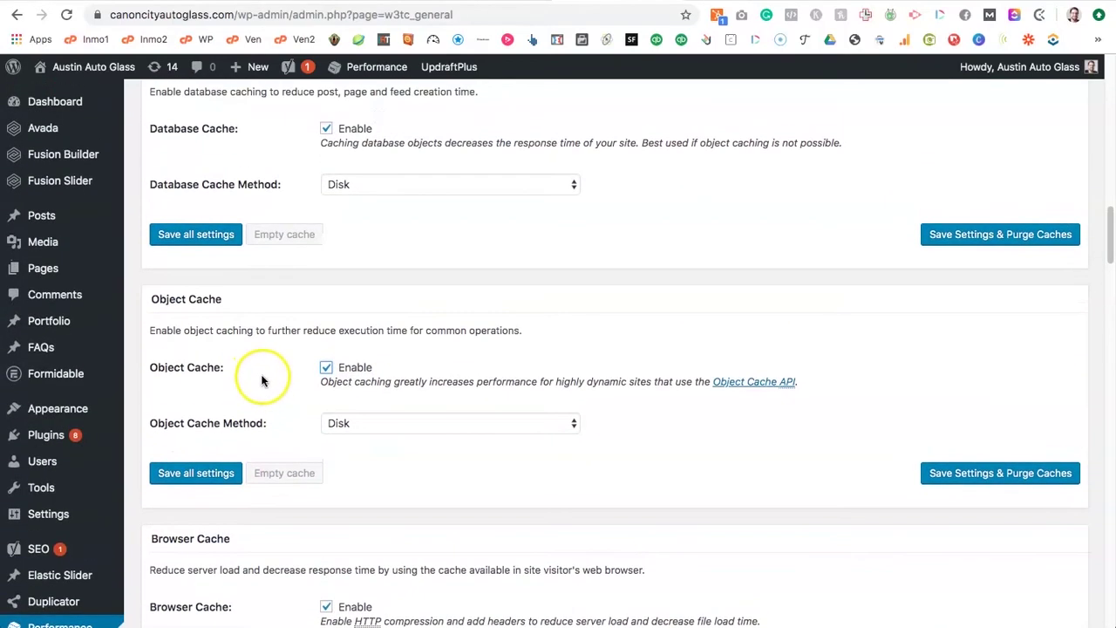
{"action": "left_click", "coordinate": [192, 479]}
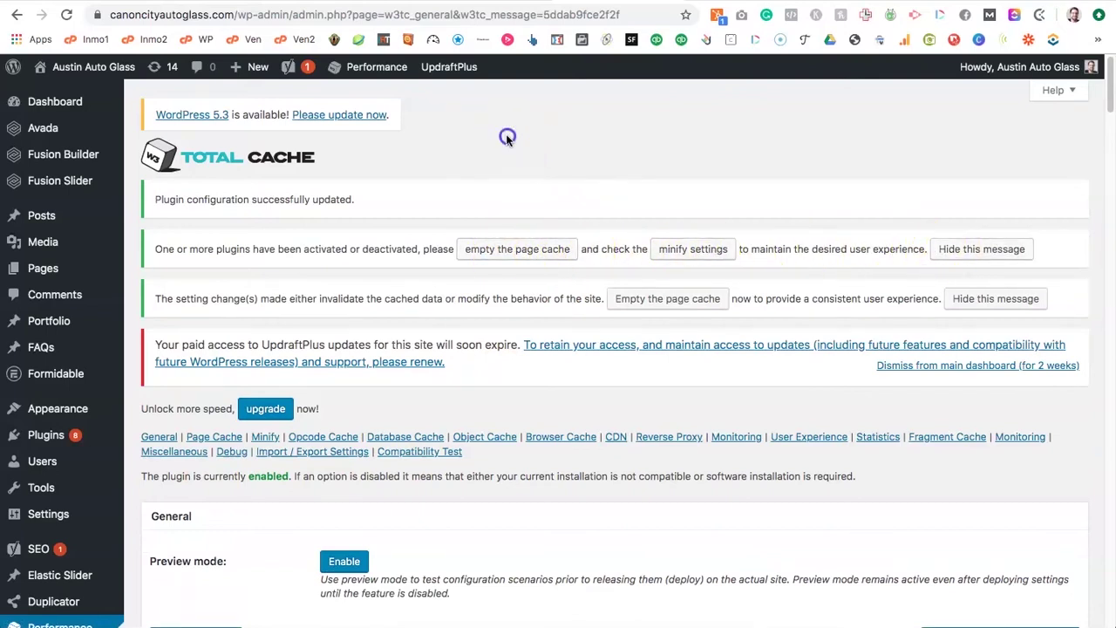
Step: Purge all W3 Total Cache caches for the site
{"action": "mouse_move", "coordinate": [366, 69]}
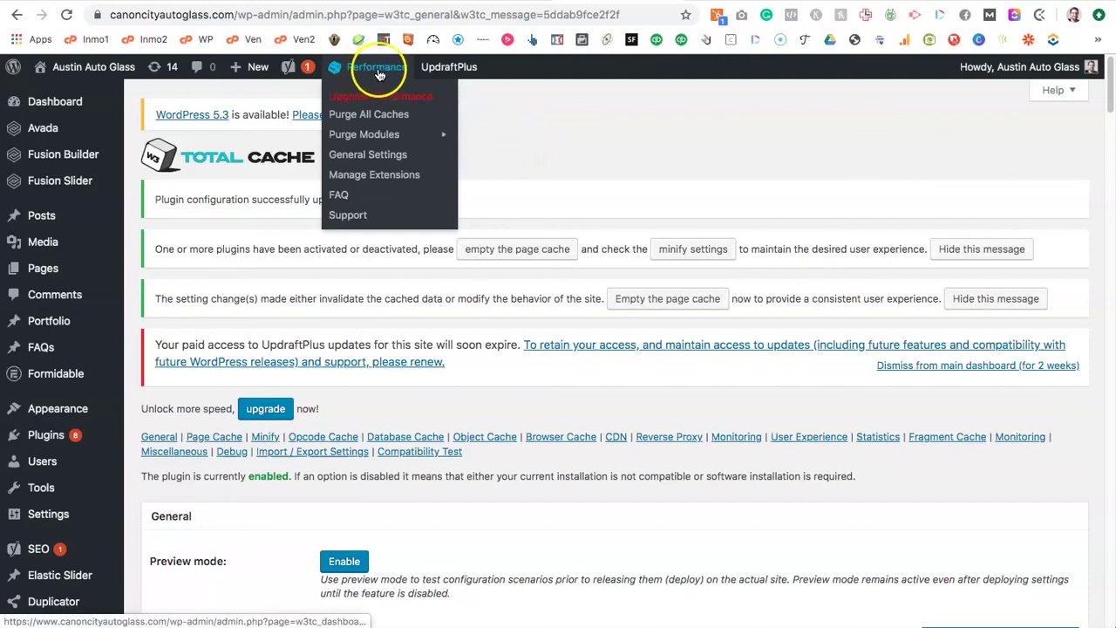
{"action": "left_click", "coordinate": [365, 119]}
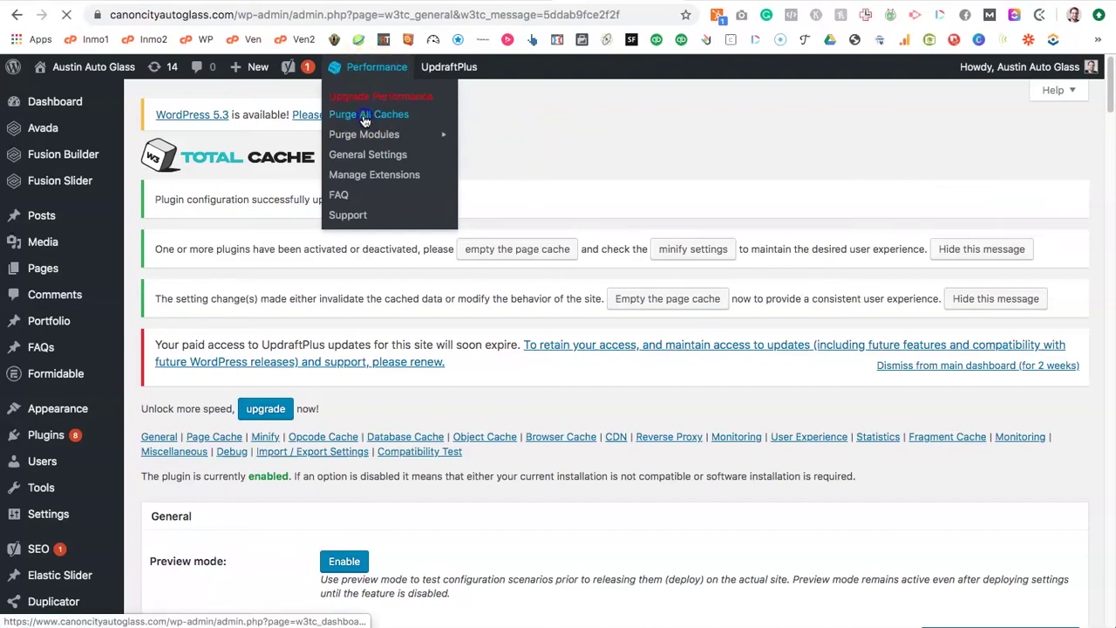
{"action": "left_click", "coordinate": [617, 155]}
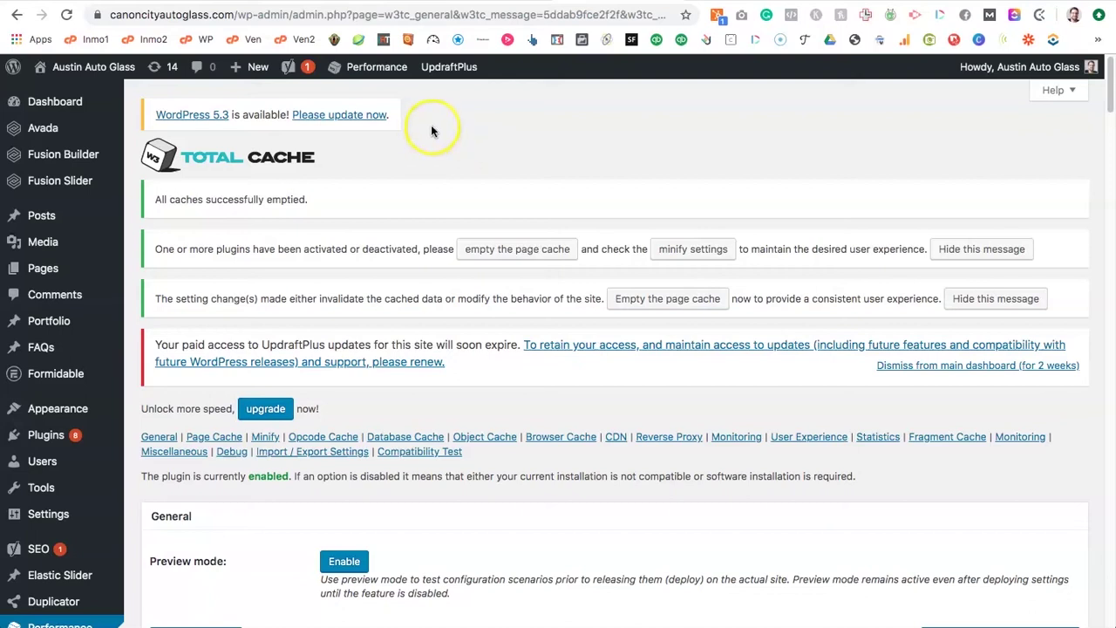
{"action": "mouse_move", "coordinate": [366, 64]}
{"action": "left_click", "coordinate": [546, 136]}
{"action": "scroll", "coordinate": [438, 294], "scroll_direction": "down", "scroll_amount": 4}
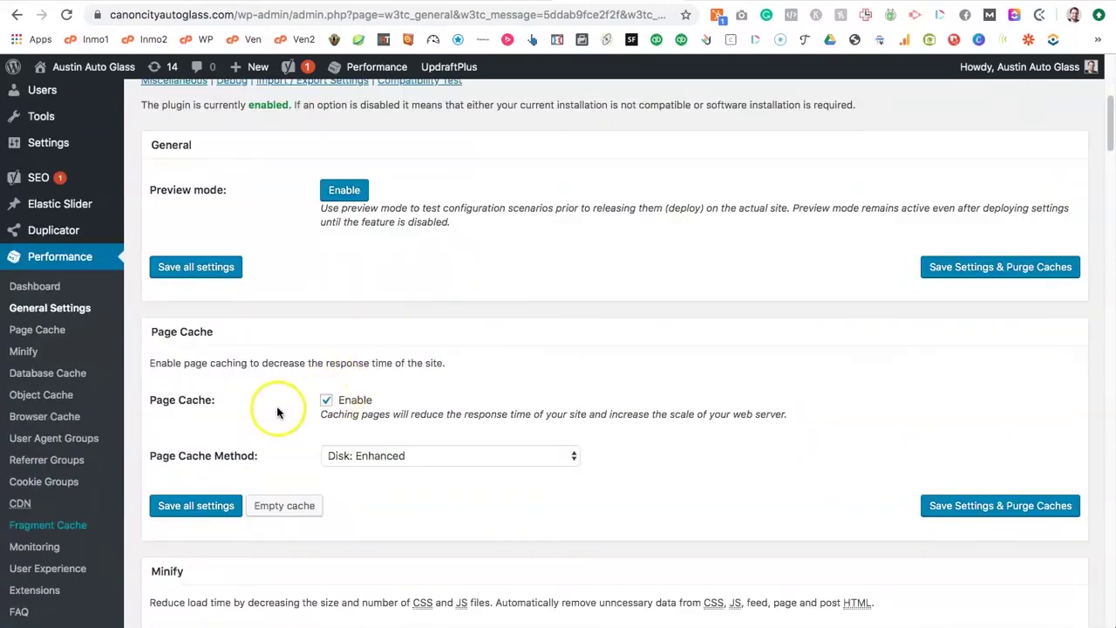
{"action": "scroll", "coordinate": [323, 401], "scroll_direction": "down", "scroll_amount": 4}
{"action": "scroll", "coordinate": [267, 456], "scroll_direction": "up", "scroll_amount": 8}
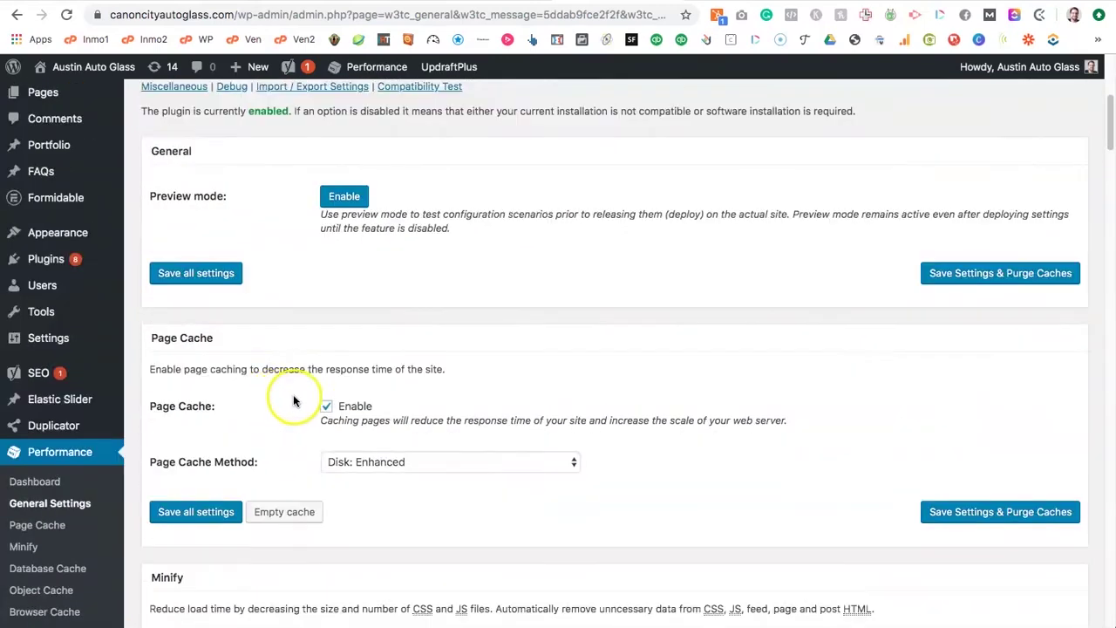
{"action": "left_click", "coordinate": [525, 127]}
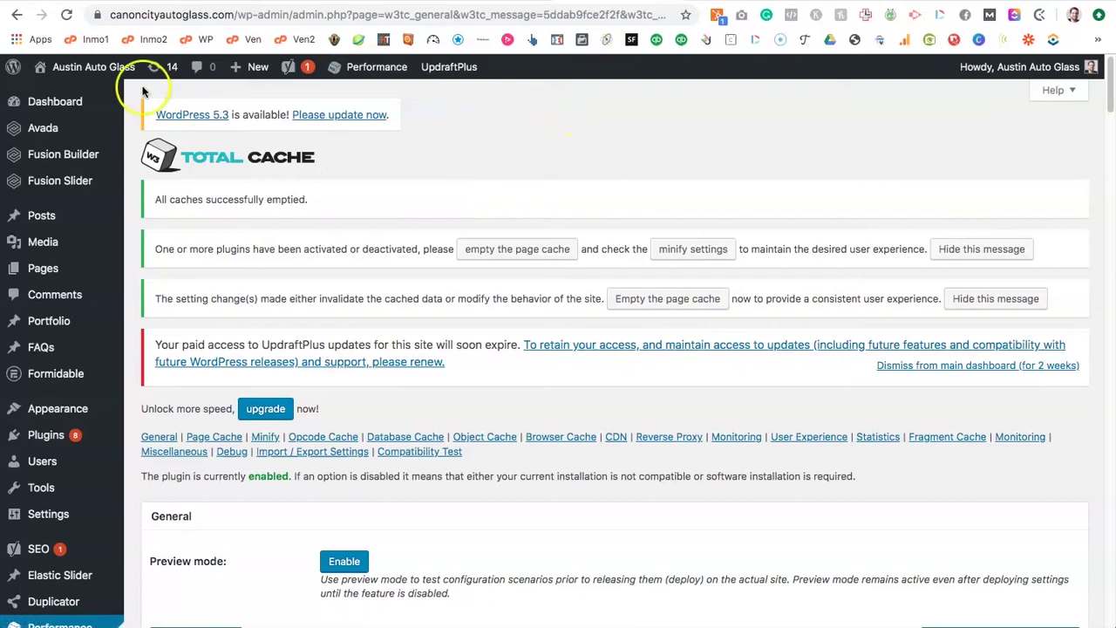
Step: Open the Austin Auto Glass homepage in a new browser tab and check how its layout and content display
{"action": "right_click", "coordinate": [91, 68]}
{"action": "left_click", "coordinate": [109, 75]}
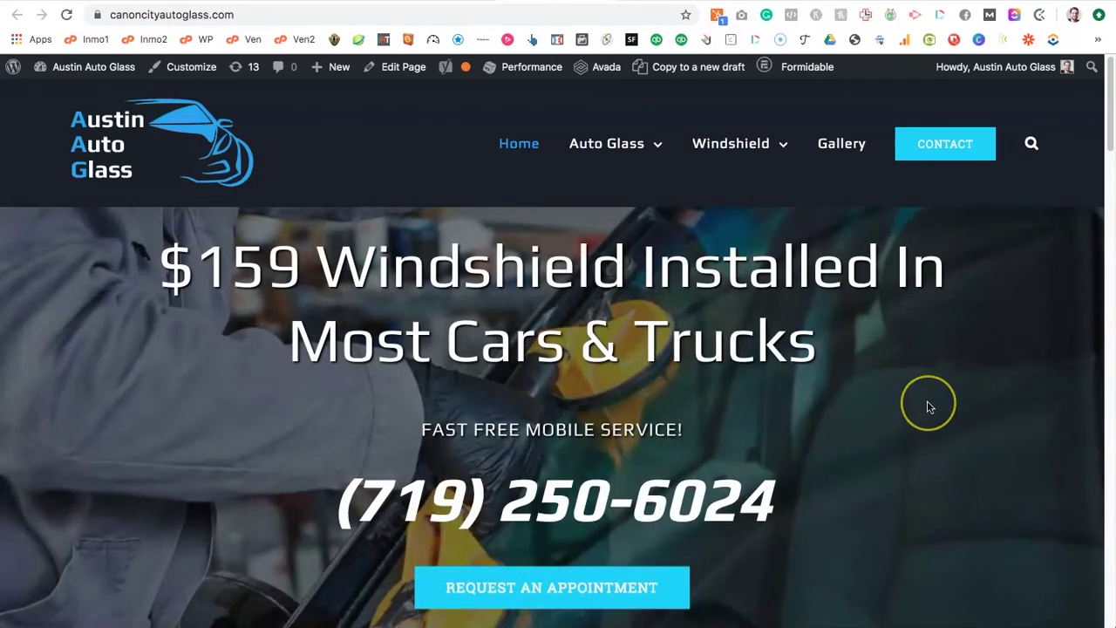
{"action": "scroll", "coordinate": [928, 406], "scroll_direction": "down", "scroll_amount": 7}
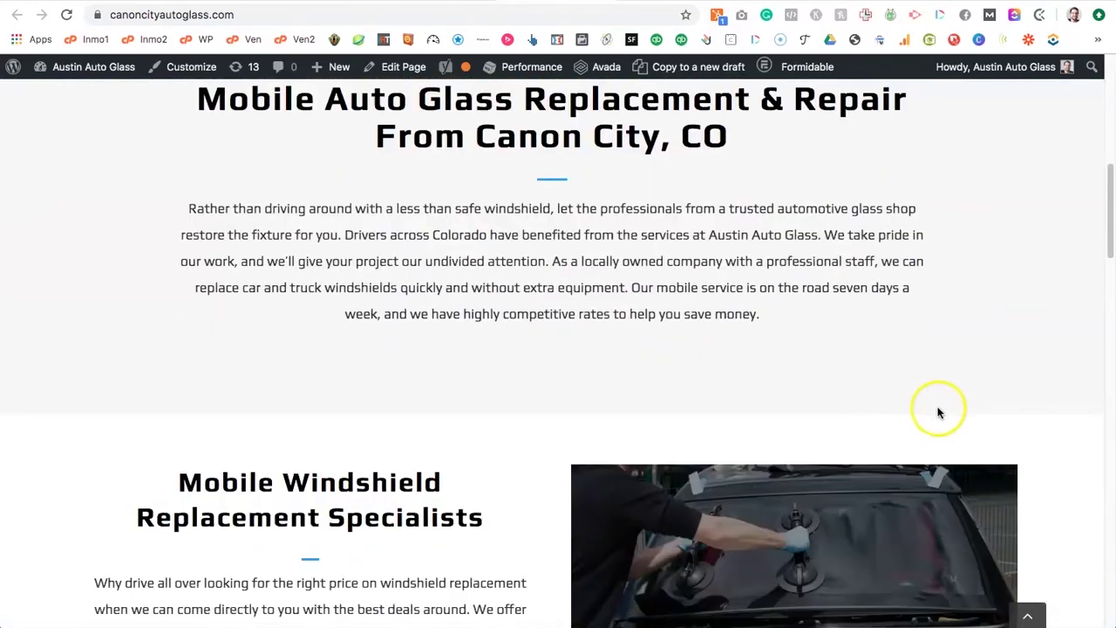
{"action": "scroll", "coordinate": [939, 411], "scroll_direction": "up", "scroll_amount": 7}
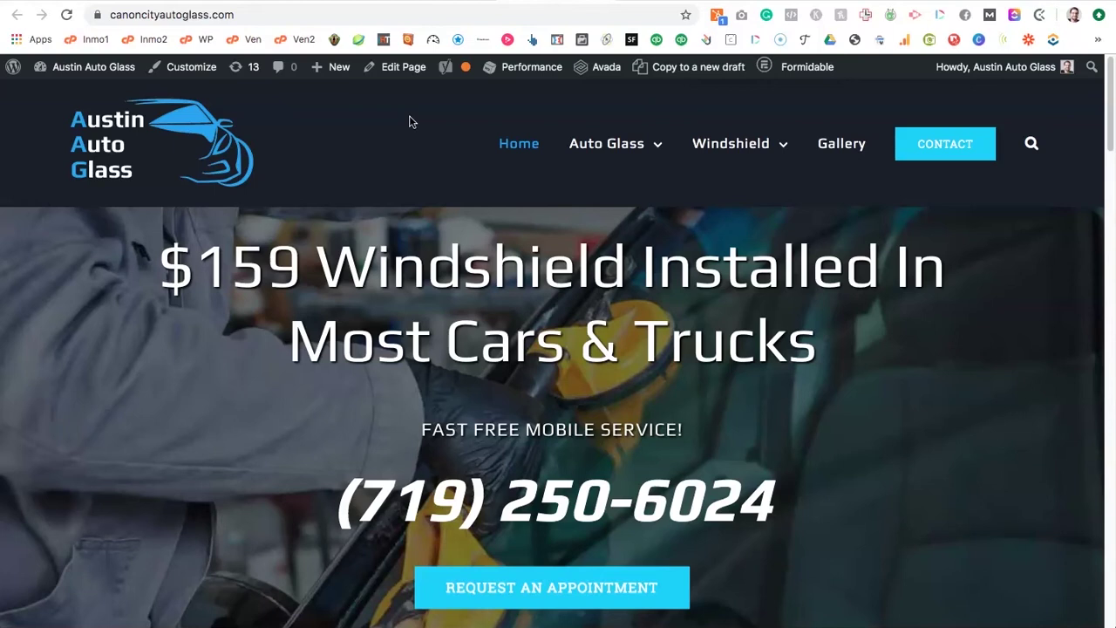
{"action": "left_click", "coordinate": [403, 138]}
{"action": "left_click", "coordinate": [346, 165]}
Step: Compare the before and after GTmetrix reports and PageSpeed Insights mobile and desktop results for the site
{"action": "left_click", "coordinate": [493, 69]}
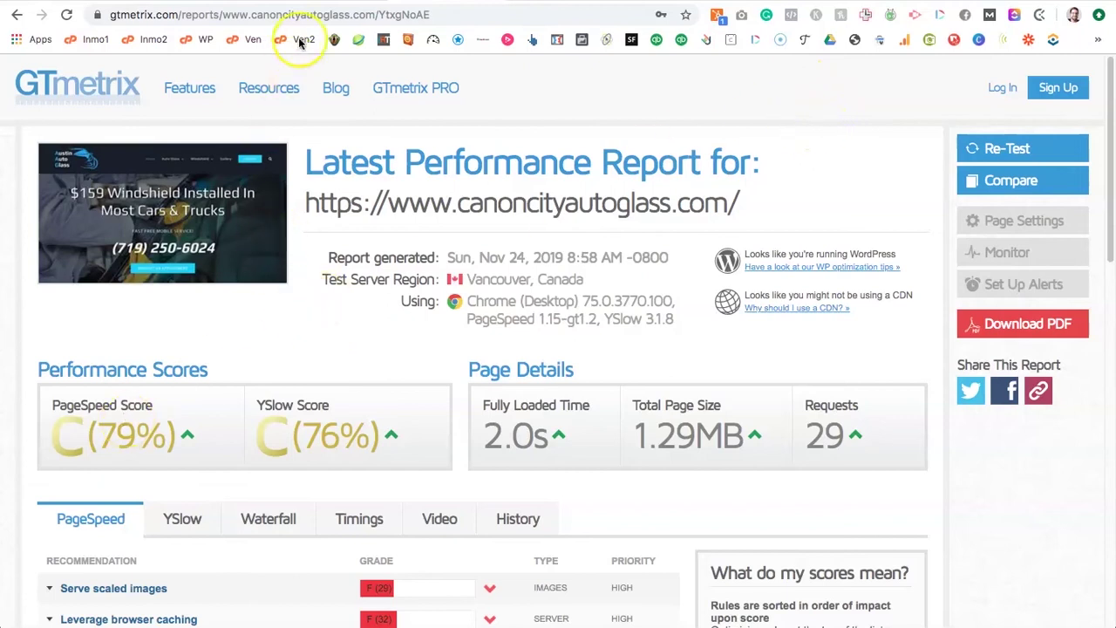
{"action": "left_click", "coordinate": [296, 1]}
{"action": "left_click", "coordinate": [167, 1]}
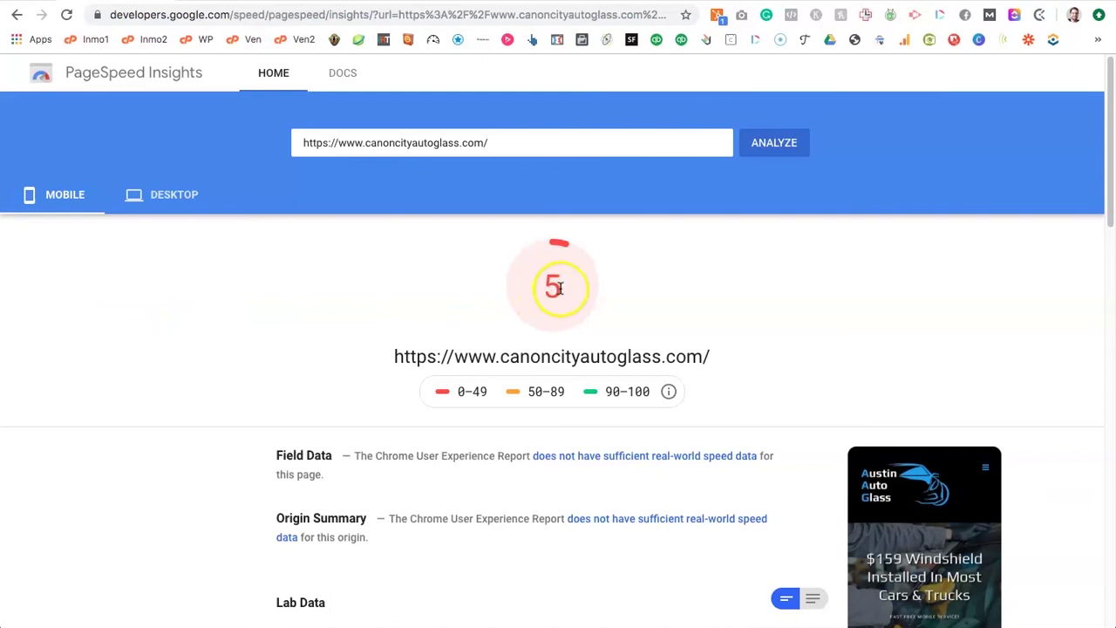
{"action": "left_click", "coordinate": [169, 199]}
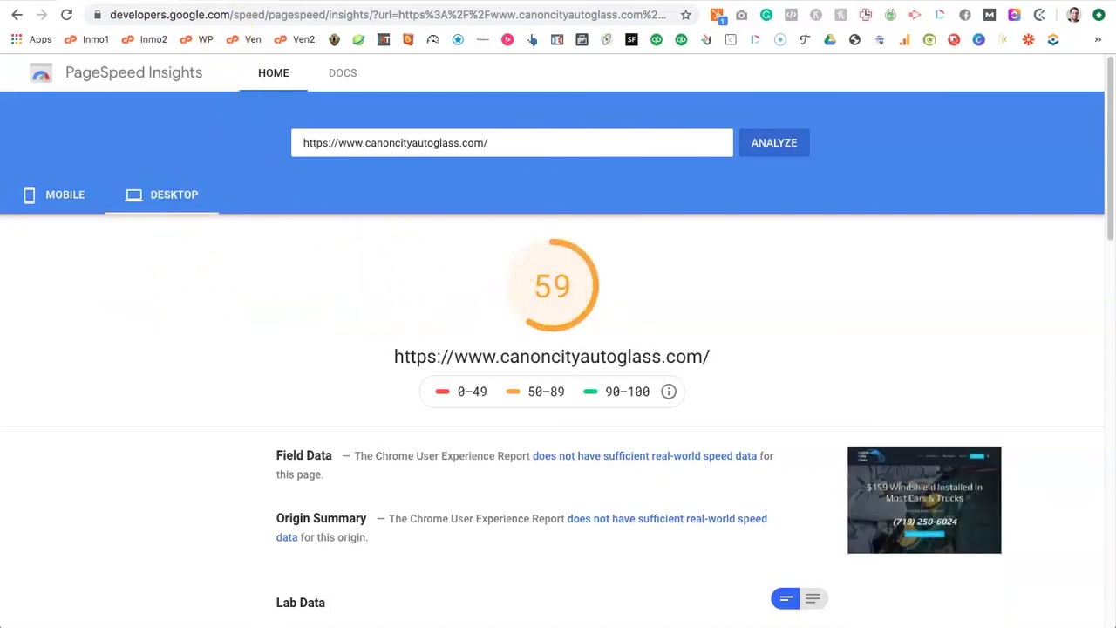
{"action": "left_click", "coordinate": [227, 2]}
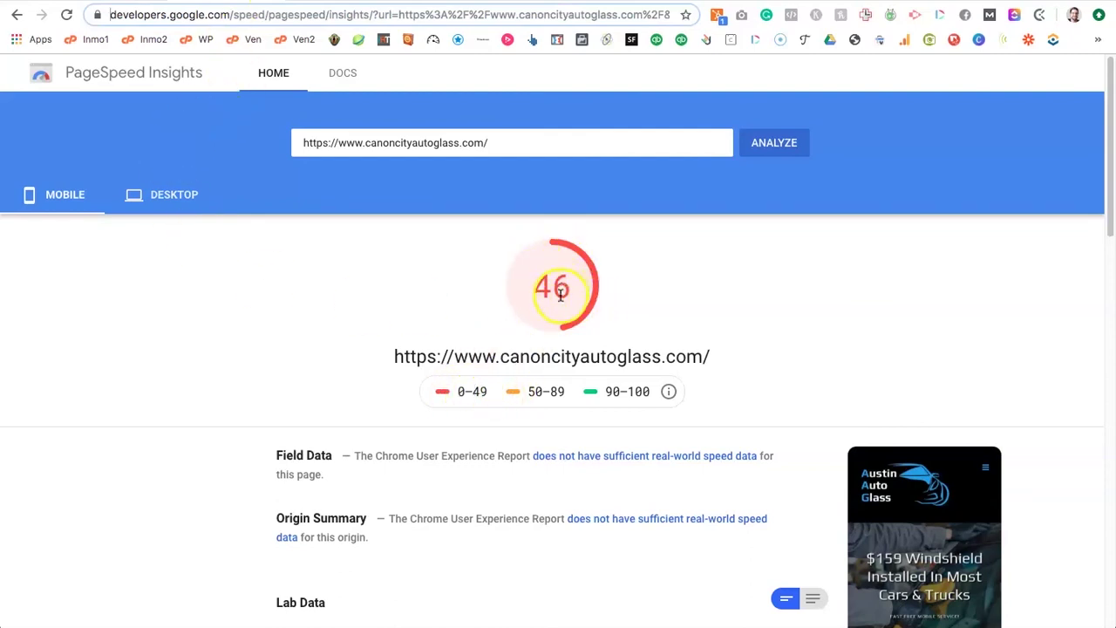
{"action": "left_click", "coordinate": [170, 207]}
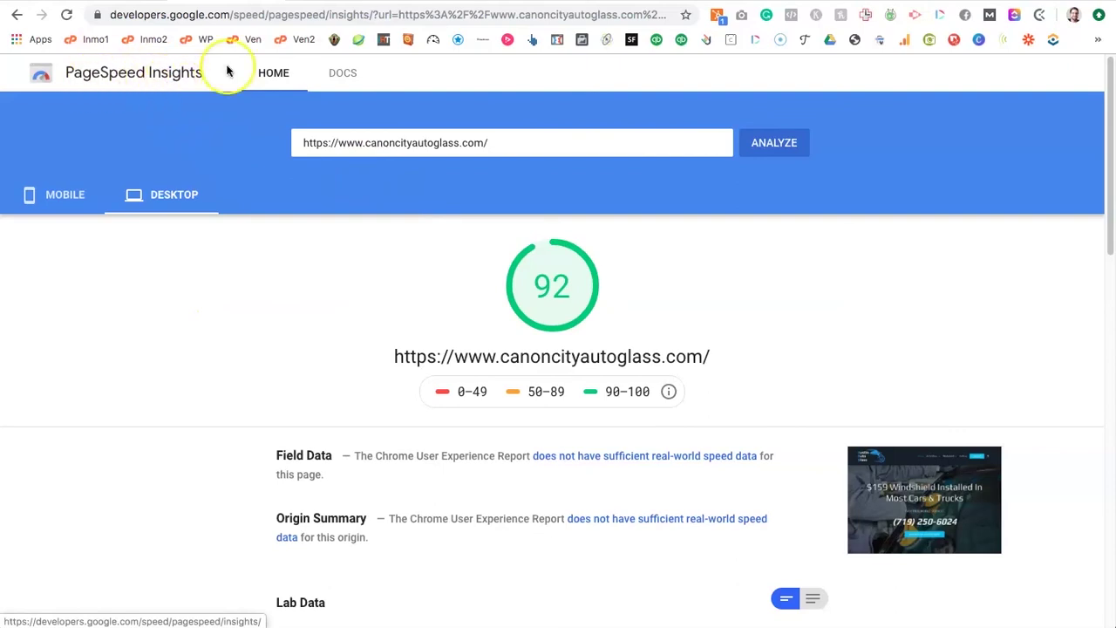
{"action": "left_click", "coordinate": [324, 5]}
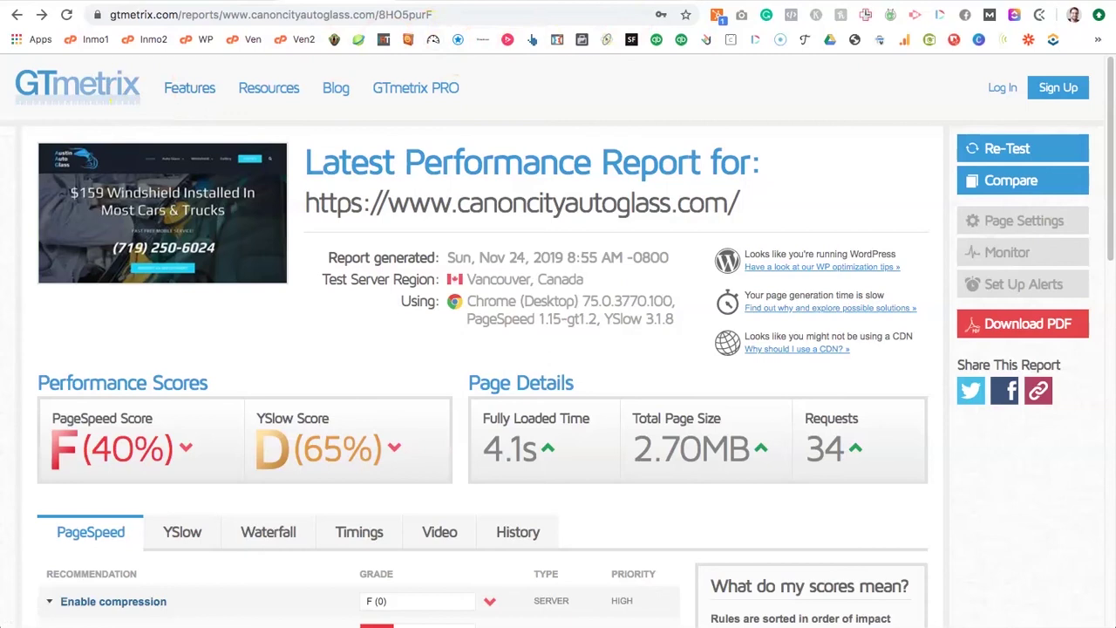
Step: Return to the W3 Total Cache general settings and review the Page Cache, Minify, Opcode, Database, Object and Browser Cache options
{"action": "left_click", "coordinate": [629, 4]}
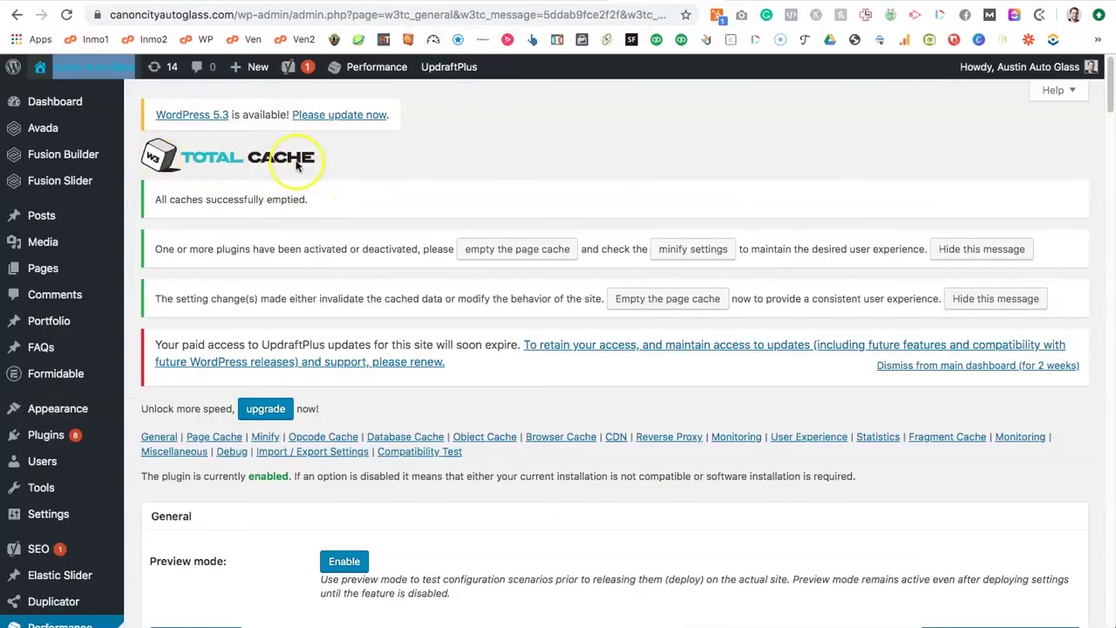
{"action": "scroll", "coordinate": [486, 361], "scroll_direction": "down", "scroll_amount": 5}
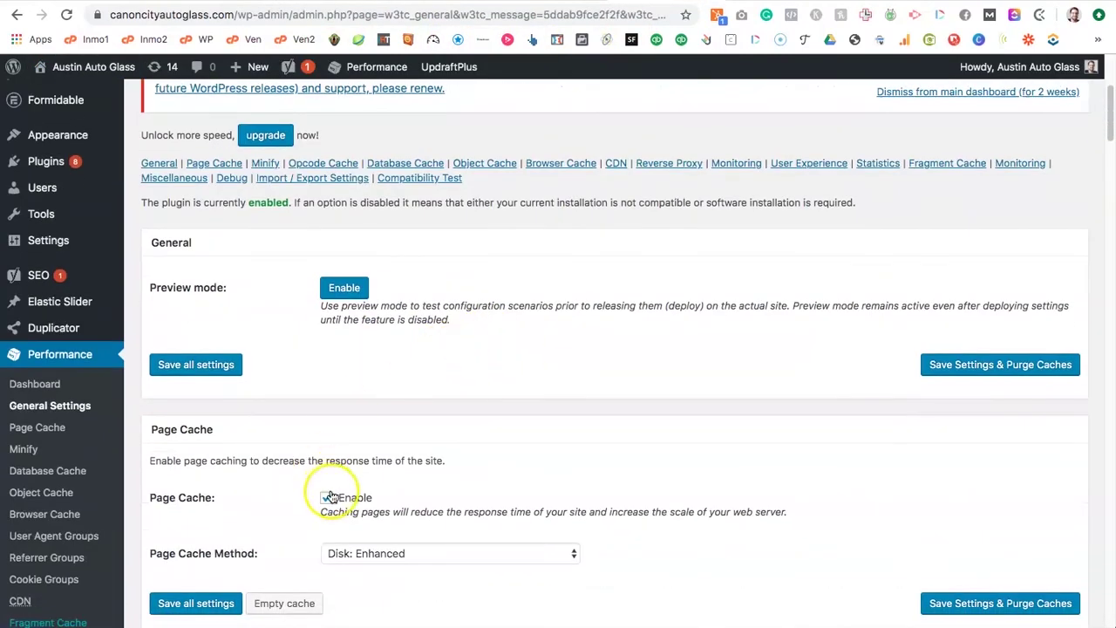
{"action": "scroll", "coordinate": [334, 488], "scroll_direction": "down", "scroll_amount": 6}
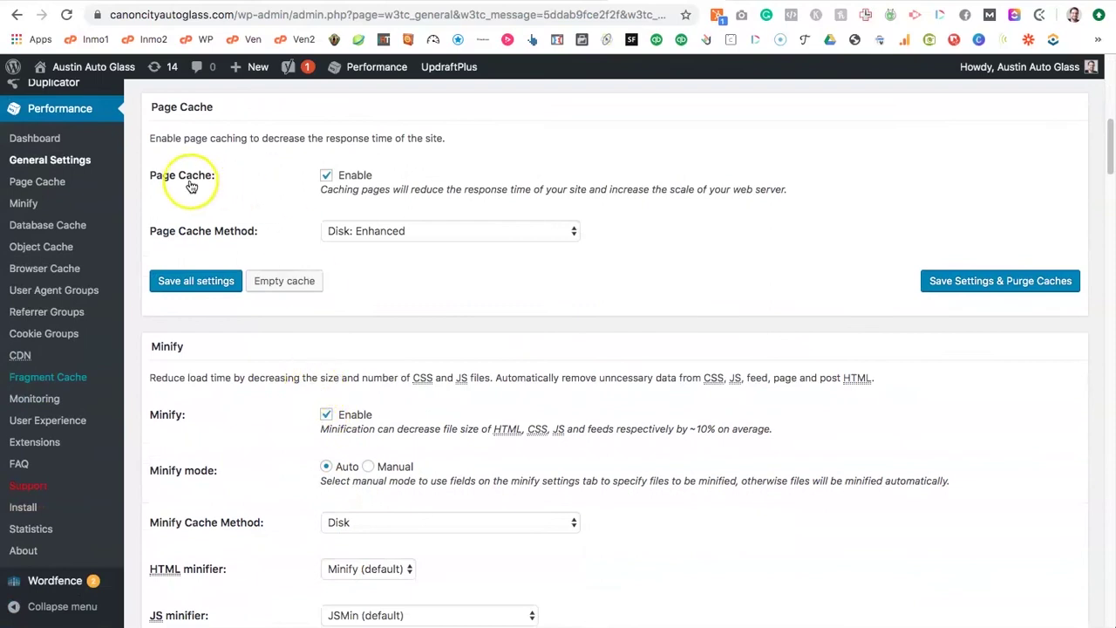
{"action": "scroll", "coordinate": [294, 361], "scroll_direction": "down", "scroll_amount": 3}
{"action": "scroll", "coordinate": [235, 366], "scroll_direction": "down", "scroll_amount": 12}
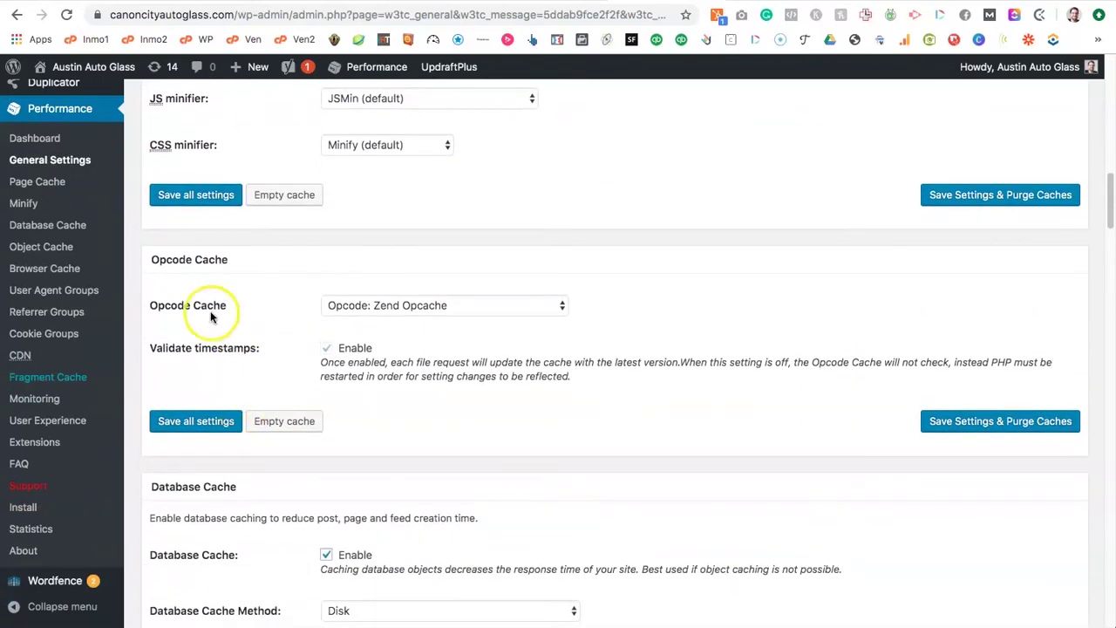
{"action": "scroll", "coordinate": [183, 323], "scroll_direction": "down", "scroll_amount": 3}
{"action": "scroll", "coordinate": [188, 341], "scroll_direction": "down", "scroll_amount": 10}
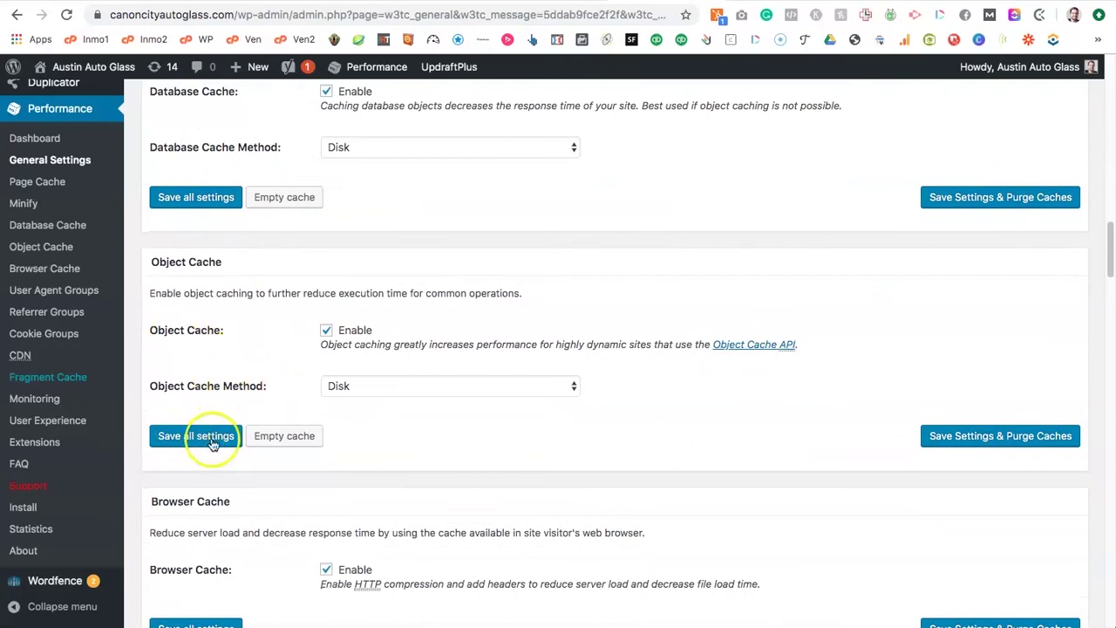
{"action": "scroll", "coordinate": [261, 443], "scroll_direction": "up", "scroll_amount": 20}
{"action": "scroll", "coordinate": [301, 447], "scroll_direction": "up", "scroll_amount": 10}
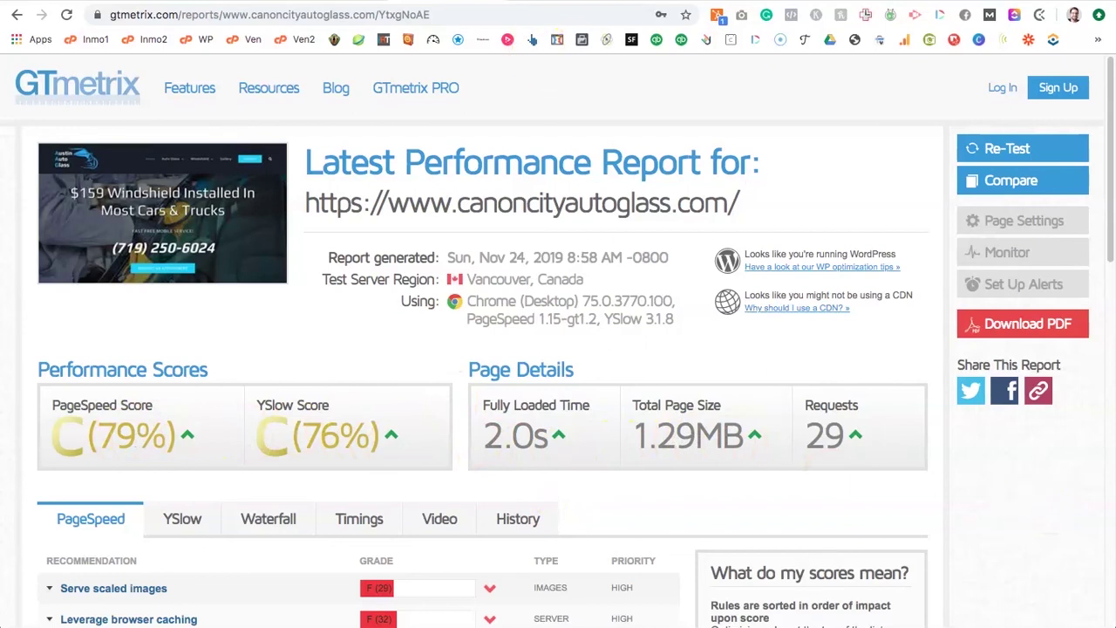
Step: Revisit the homepage and recheck the Page Cache, Minify, Opcode Cache and Database Cache sections of the W3 Total Cache general settings
{"action": "left_click", "coordinate": [541, 2]}
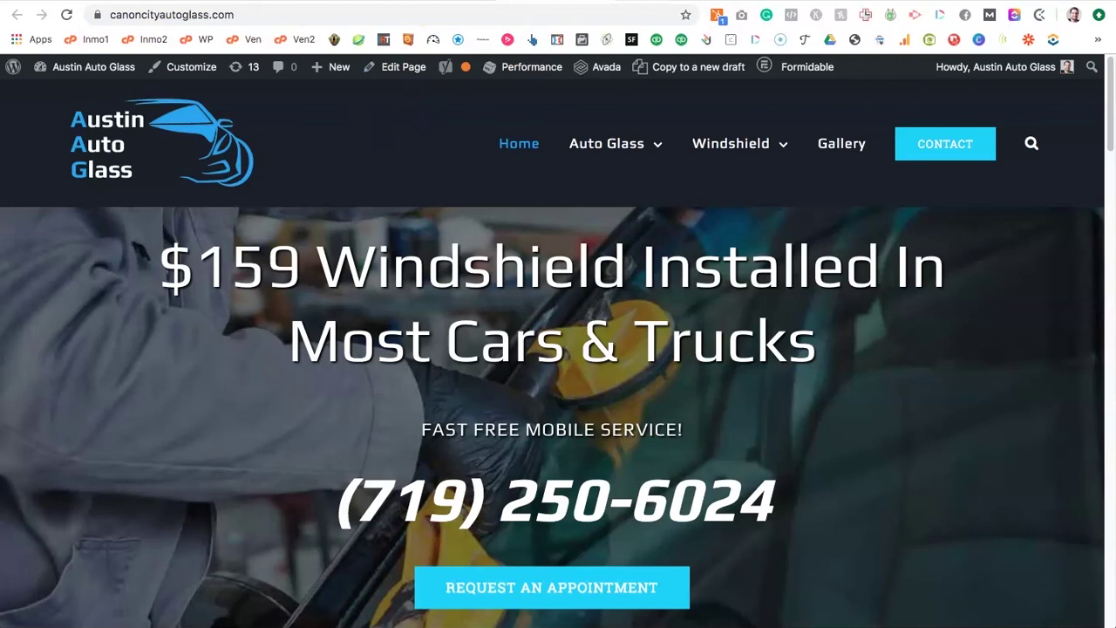
{"action": "left_click", "coordinate": [631, 6]}
{"action": "scroll", "coordinate": [416, 294], "scroll_direction": "down", "scroll_amount": 5}
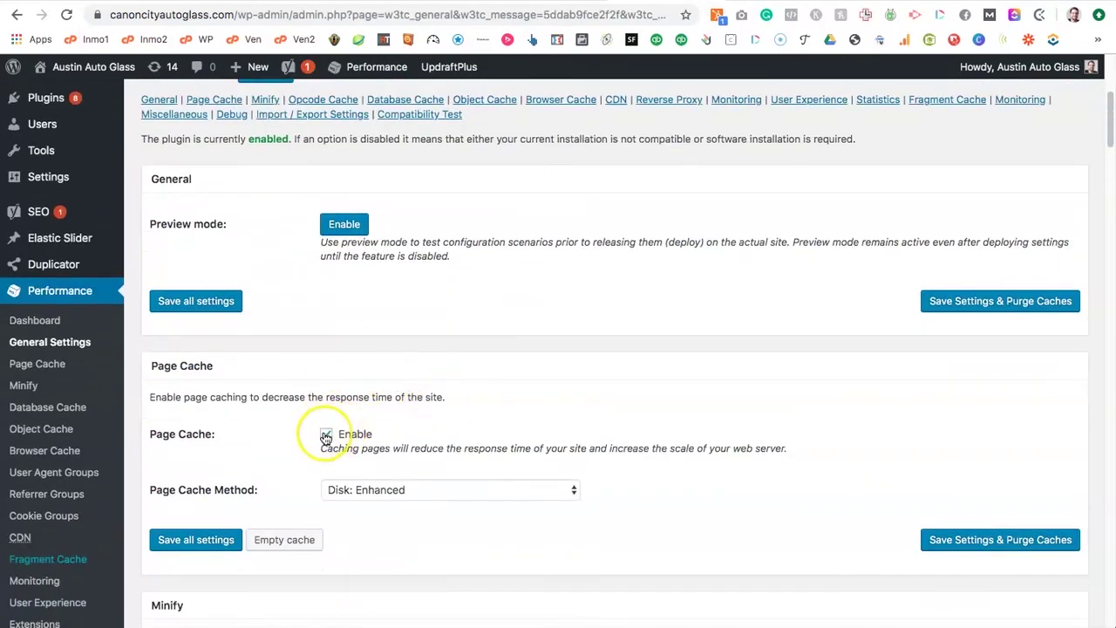
{"action": "scroll", "coordinate": [265, 438], "scroll_direction": "down", "scroll_amount": 7}
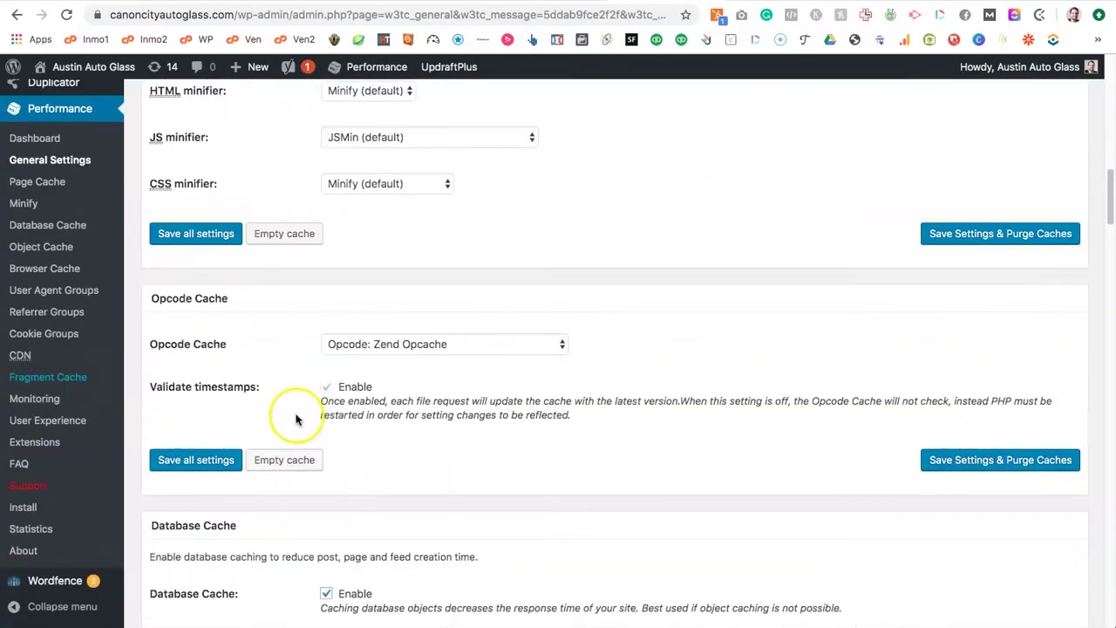
{"action": "scroll", "coordinate": [296, 422], "scroll_direction": "up", "scroll_amount": 4}
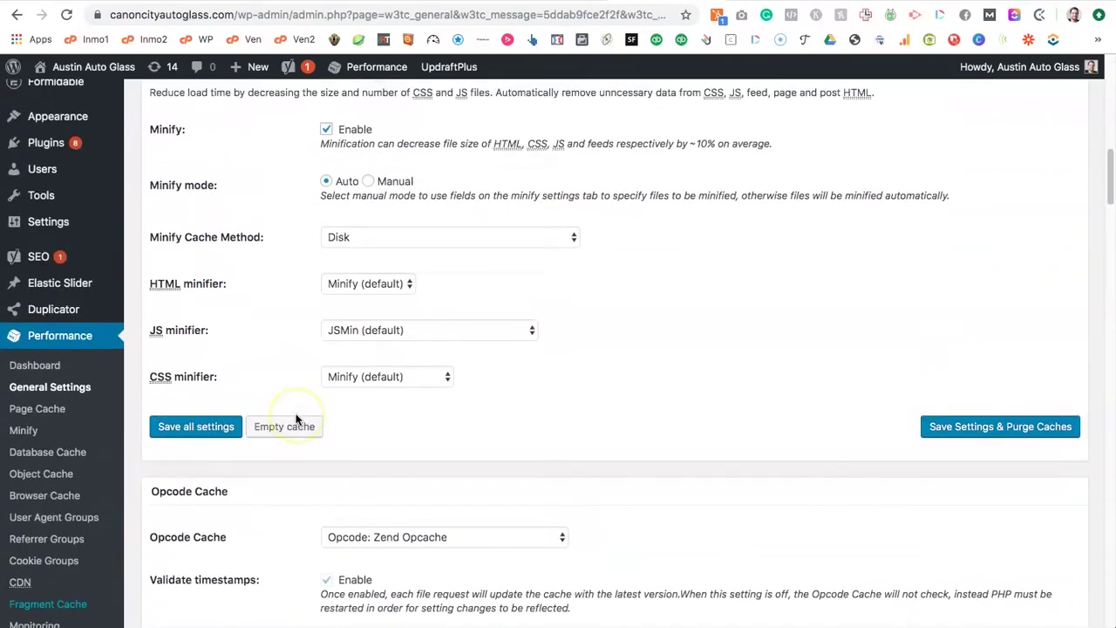
{"action": "scroll", "coordinate": [296, 420], "scroll_direction": "up", "scroll_amount": 1}
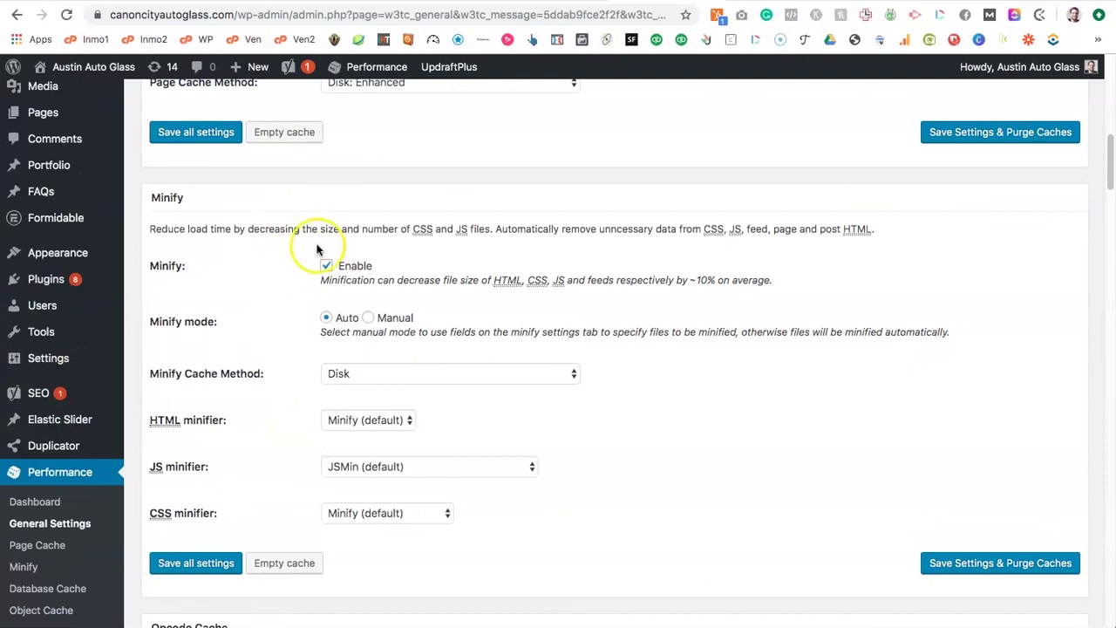
{"action": "scroll", "coordinate": [299, 282], "scroll_direction": "up", "scroll_amount": 2}
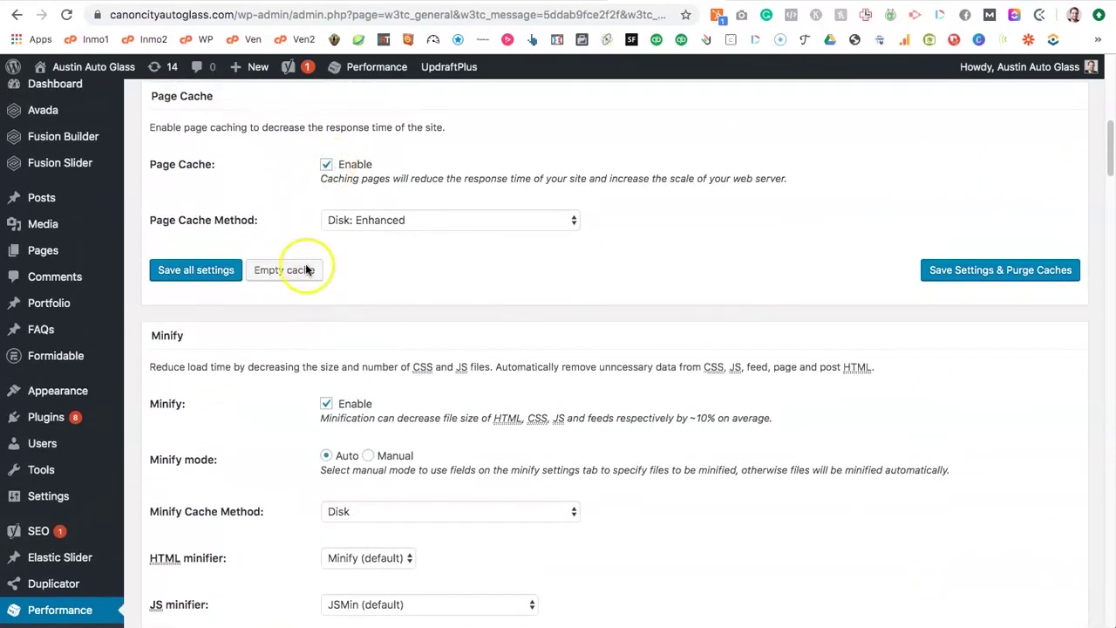
{"action": "scroll", "coordinate": [253, 472], "scroll_direction": "down", "scroll_amount": 5}
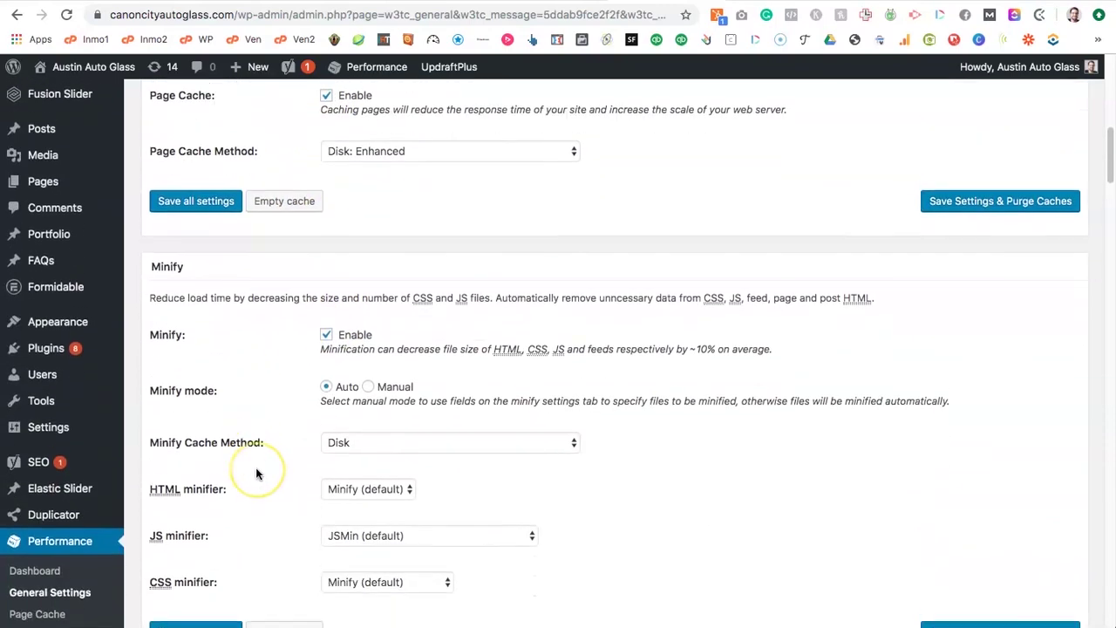
{"action": "scroll", "coordinate": [283, 445], "scroll_direction": "down", "scroll_amount": 3}
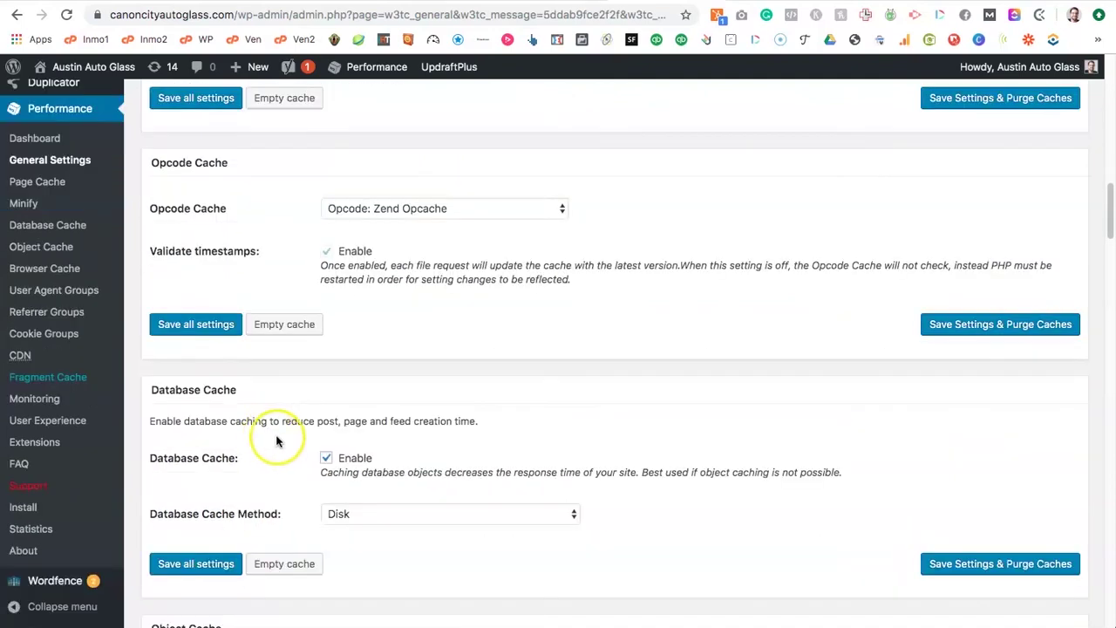
Step: Review the Minify mode, cache method and HTML, JS and CSS minifier options, along with the plugin notices and the General and Page Cache sections
{"action": "scroll", "coordinate": [288, 446], "scroll_direction": "up", "scroll_amount": 7}
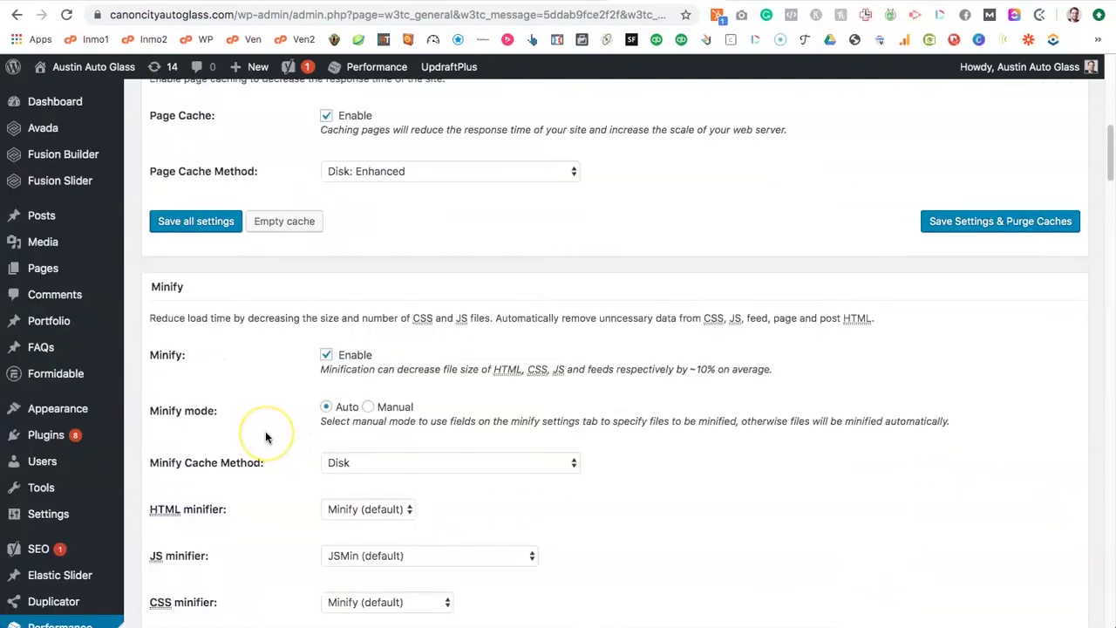
{"action": "scroll", "coordinate": [266, 437], "scroll_direction": "down", "scroll_amount": 1}
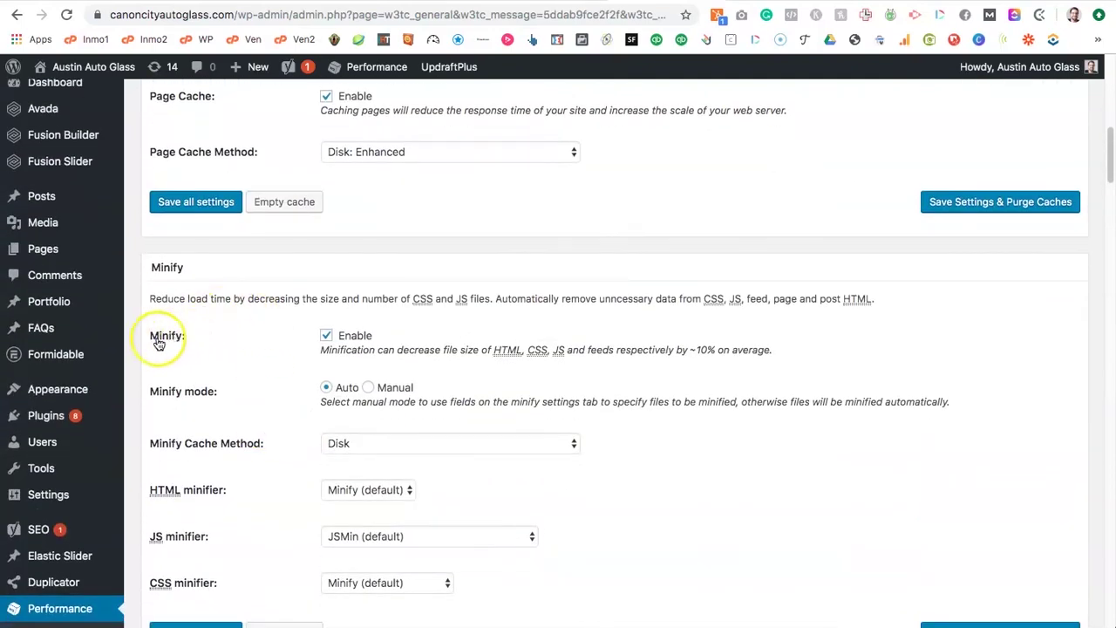
{"action": "scroll", "coordinate": [252, 449], "scroll_direction": "down", "scroll_amount": 2}
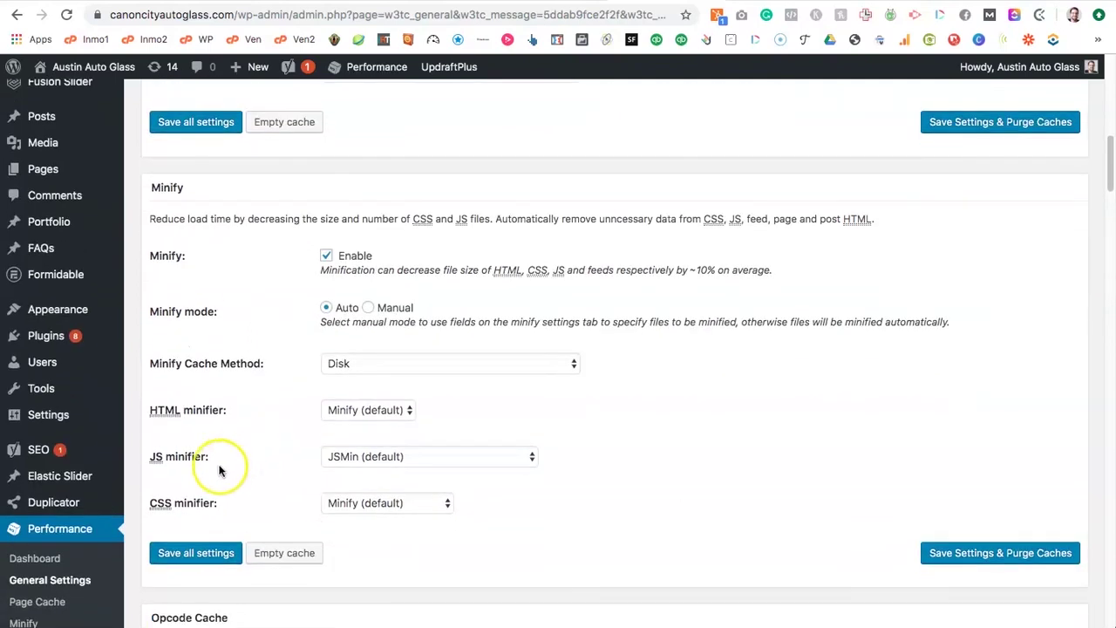
{"action": "left_click_drag", "start_coordinate": [224, 502], "coordinate": [153, 504]}
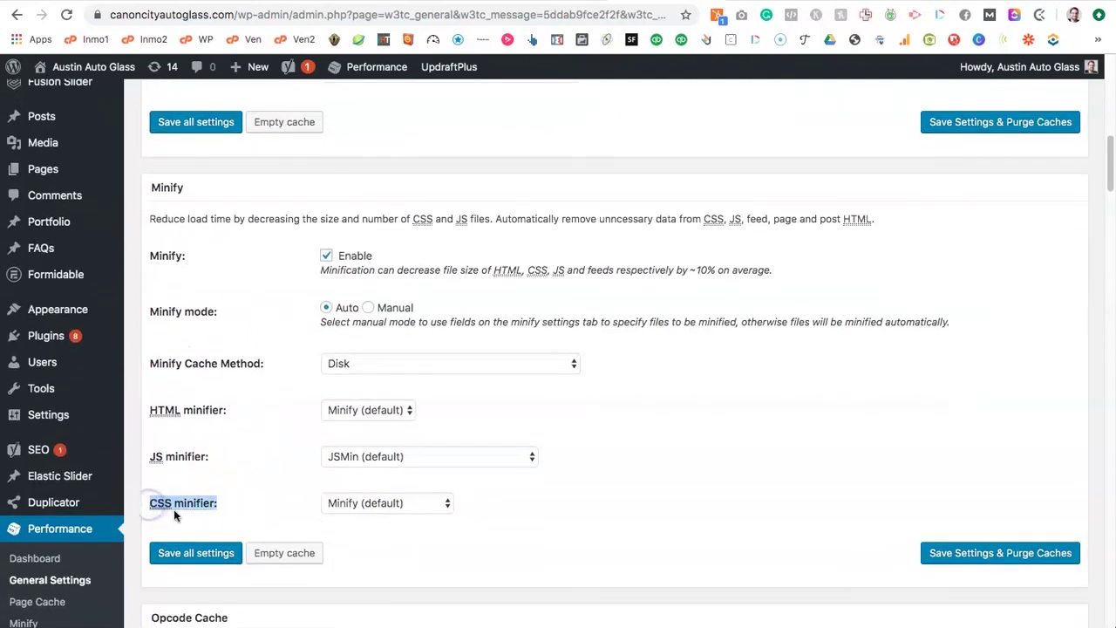
{"action": "left_click", "coordinate": [256, 509]}
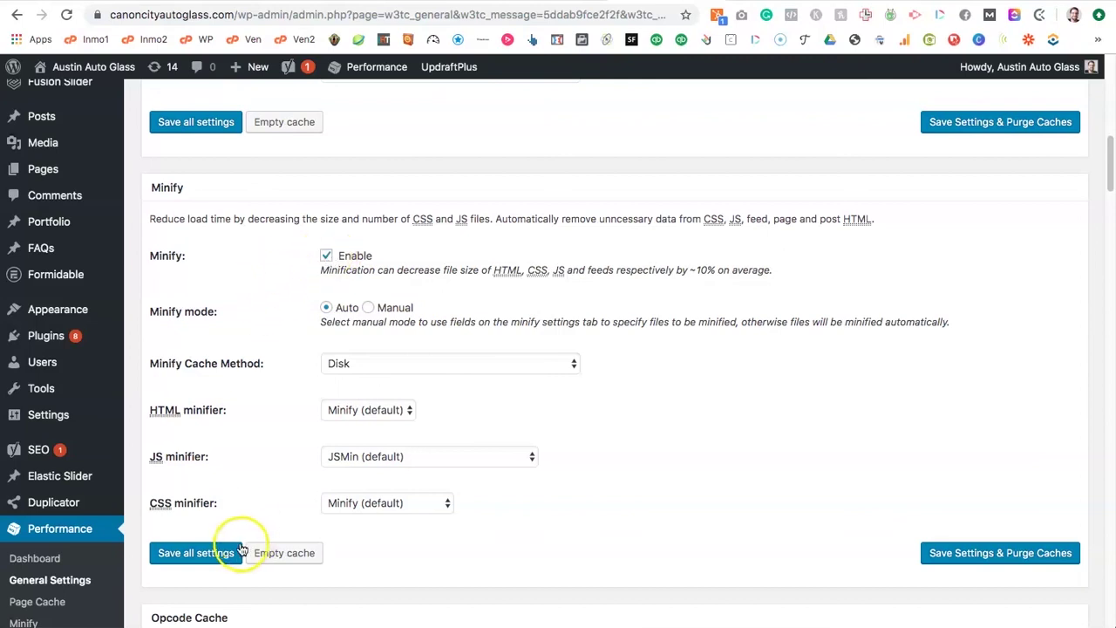
{"action": "scroll", "coordinate": [250, 341], "scroll_direction": "up", "scroll_amount": 10}
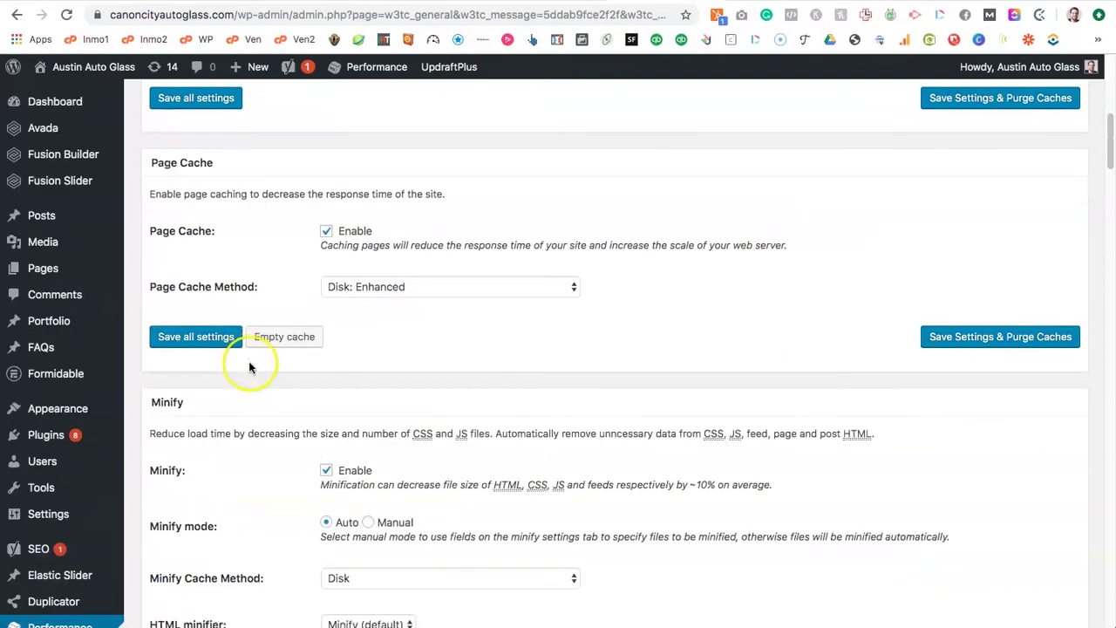
{"action": "scroll", "coordinate": [321, 399], "scroll_direction": "up", "scroll_amount": 1}
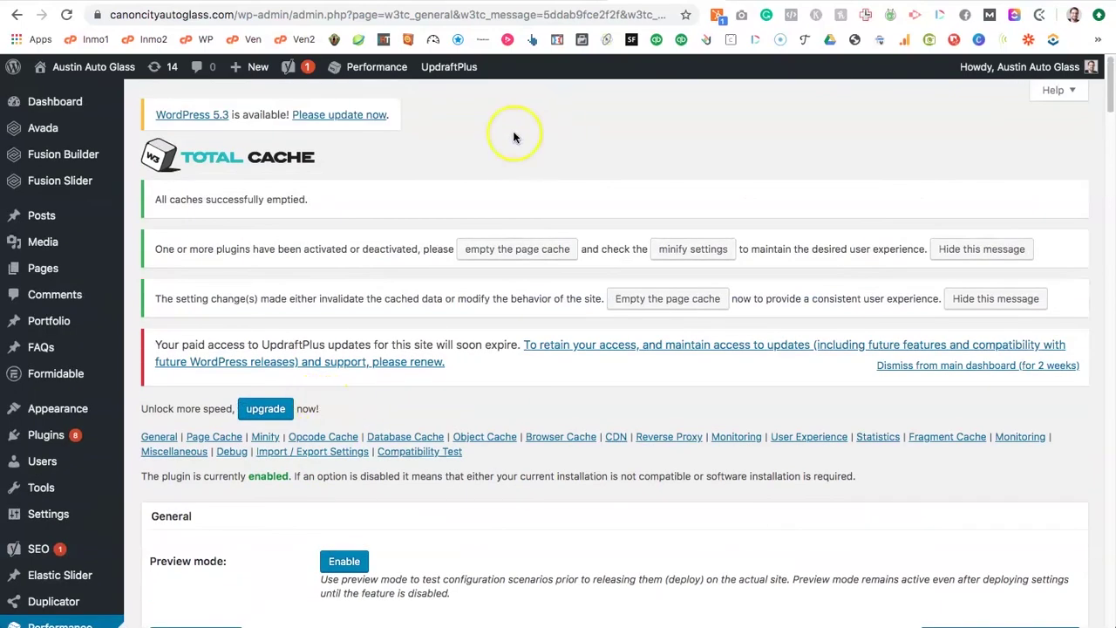
{"action": "scroll", "coordinate": [524, 430], "scroll_direction": "down", "scroll_amount": 5}
{"action": "scroll", "coordinate": [332, 459], "scroll_direction": "down", "scroll_amount": 6}
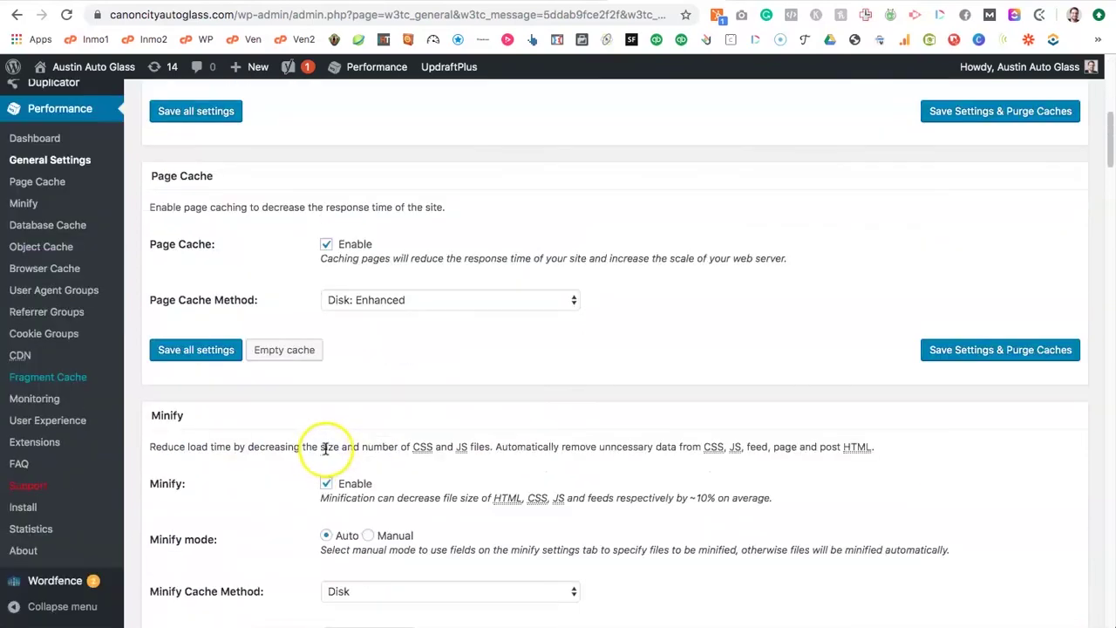
{"action": "scroll", "coordinate": [280, 469], "scroll_direction": "down", "scroll_amount": 5}
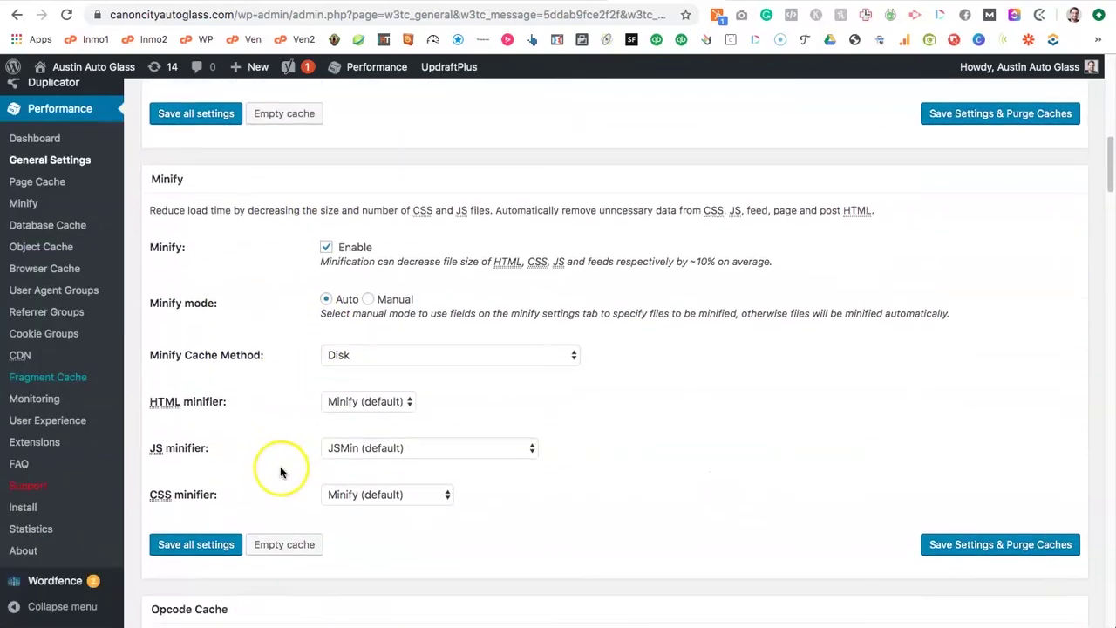
{"action": "scroll", "coordinate": [292, 474], "scroll_direction": "up", "scroll_amount": 15}
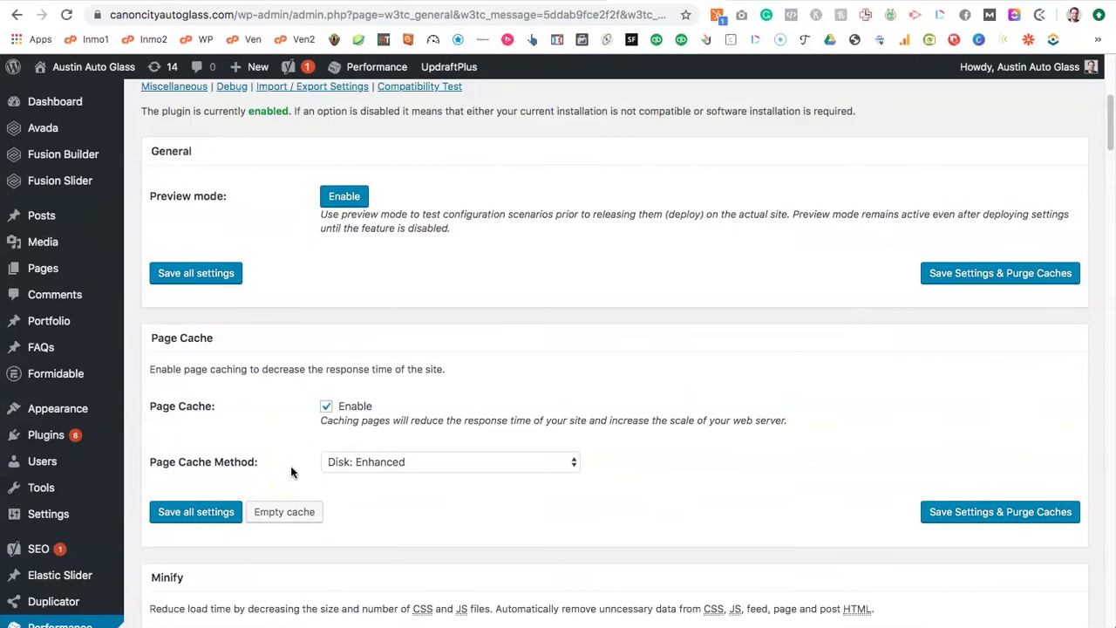